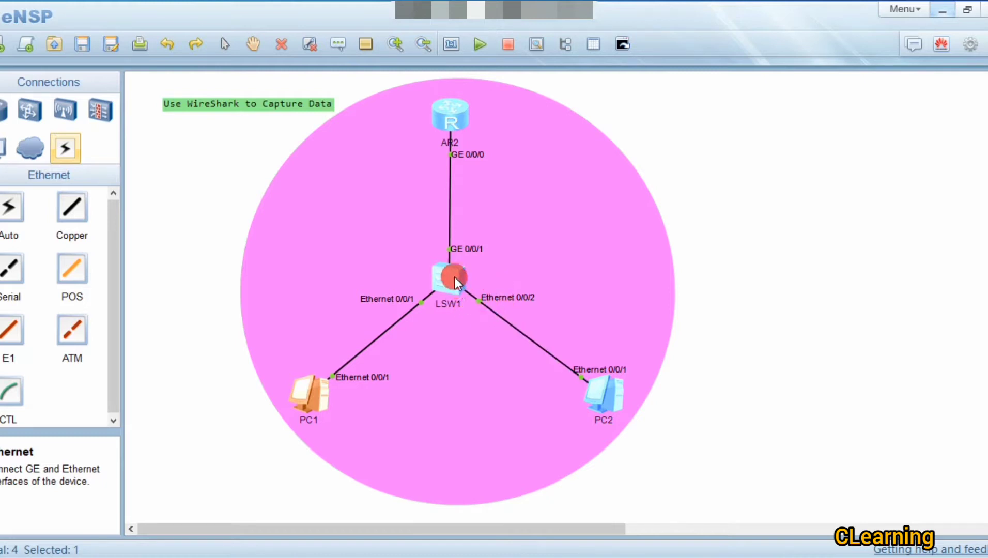
Step: Nudge the LSW1 switch slightly up and to the right on the topology canvas
left_click_drag(454, 277, 455, 274)
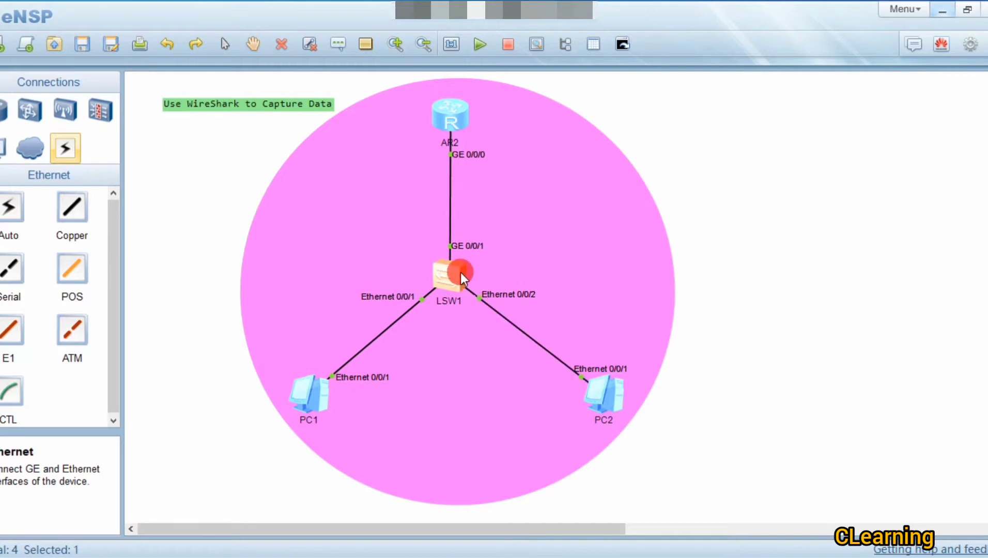
left_click(455, 119)
Step: Skip AR2's actions and capture LSW1's GE 0/0/1 traffic in Wireshark via CaptureData
right_click(456, 118)
mouse_move(508, 247)
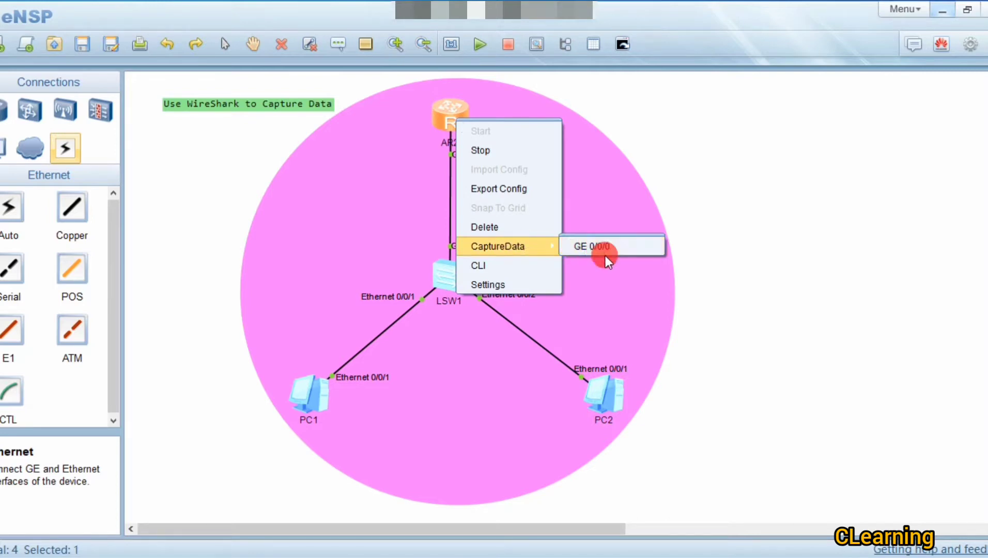
left_click(472, 120)
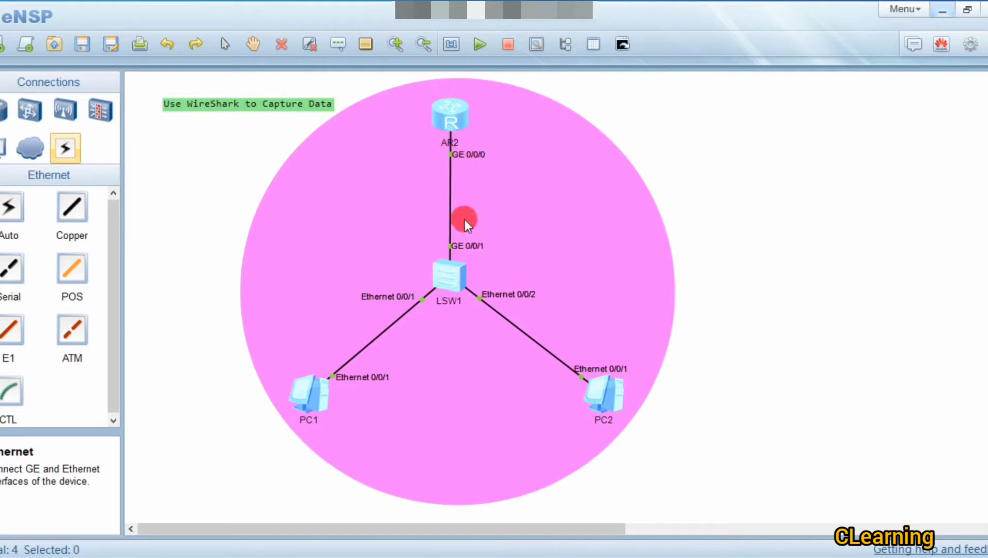
left_click(454, 279)
right_click(453, 278)
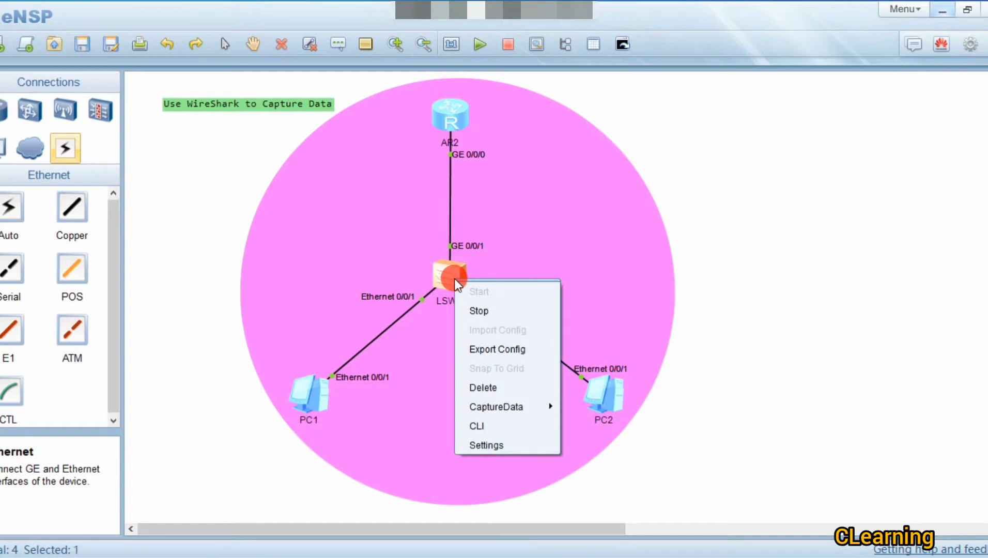
left_click(494, 407)
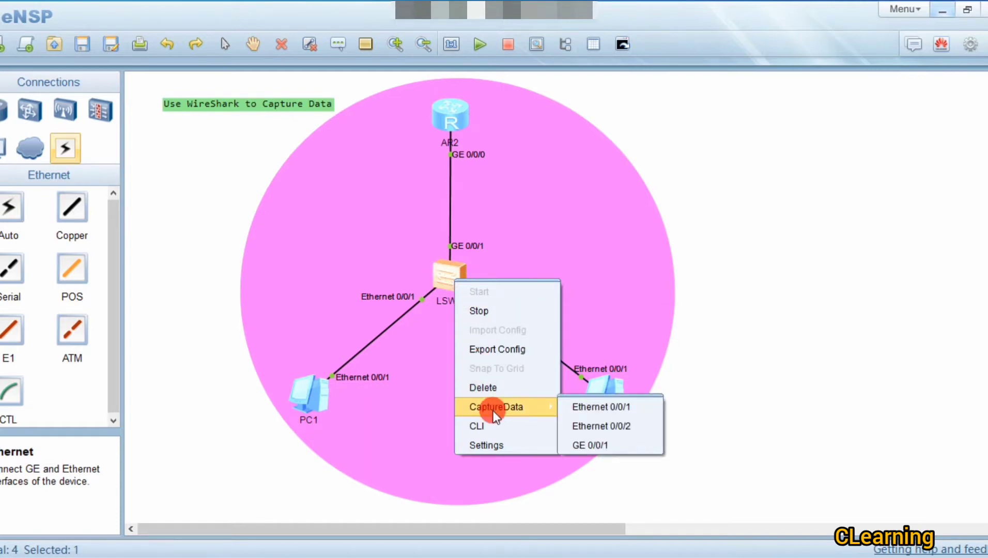
left_click(577, 443)
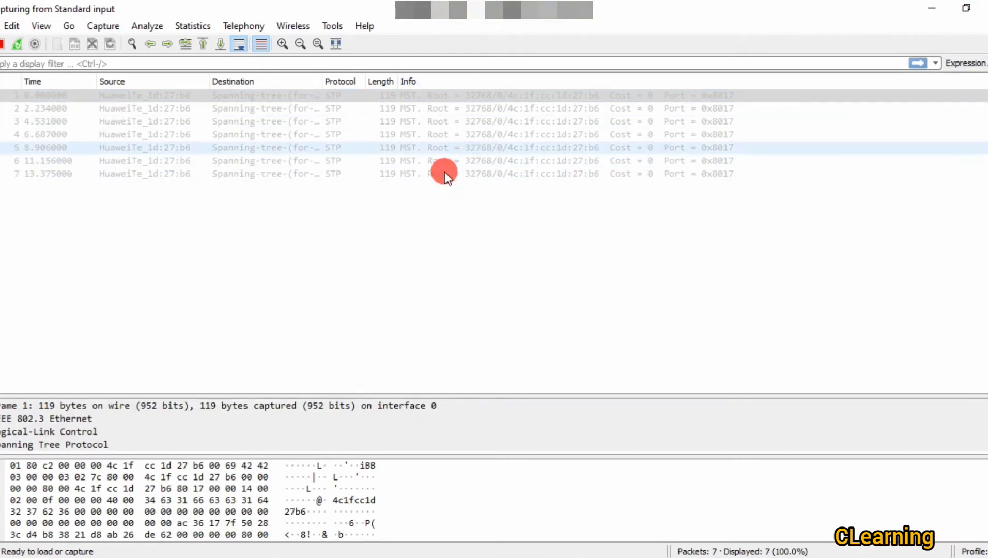
Step: Rerun the recalled ping 192.168.1.1 command in PC1's console
left_click(490, 556)
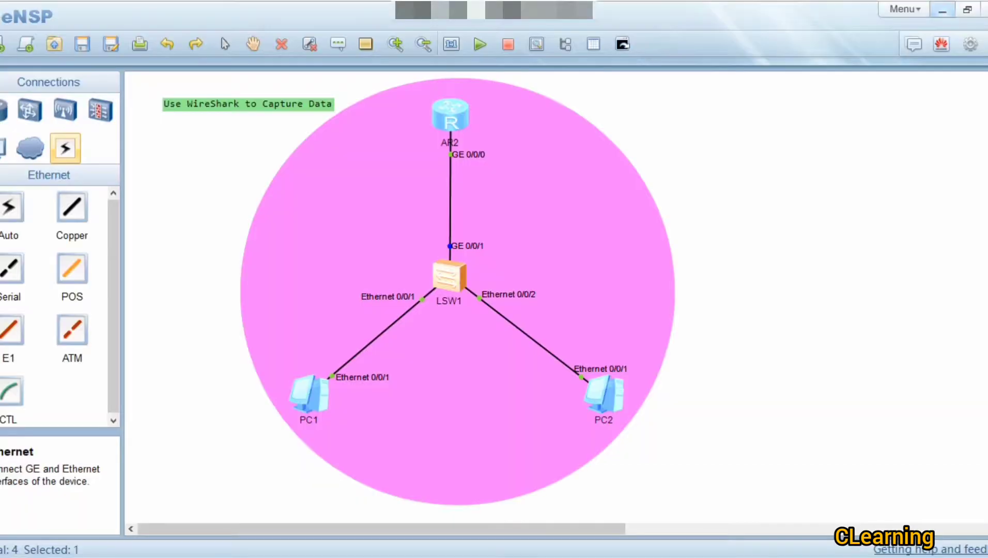
double_click(306, 397)
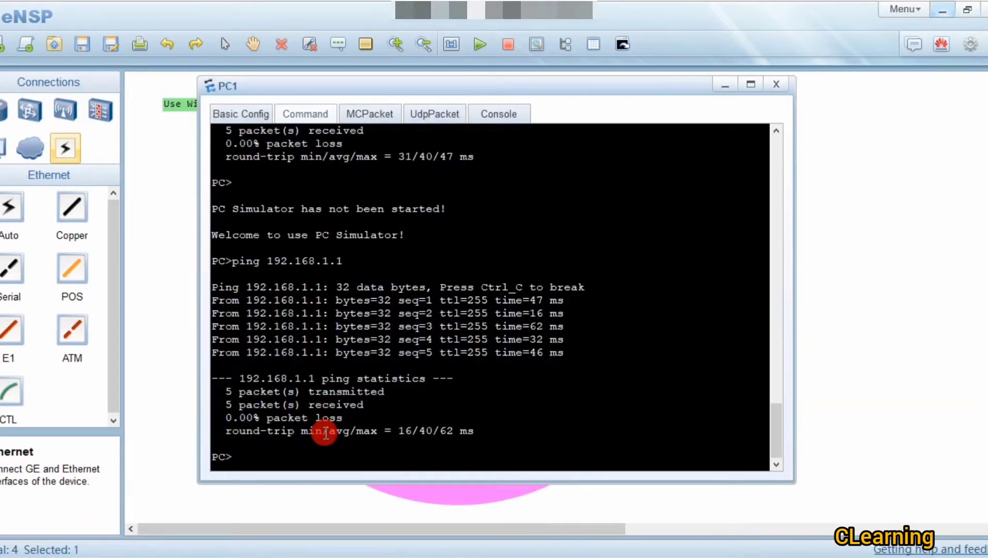
left_click(819, 324)
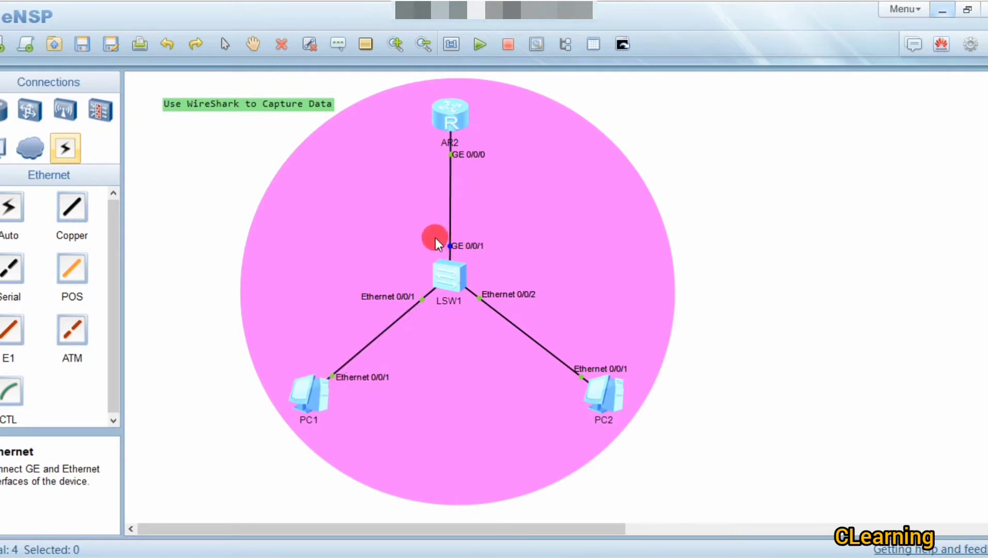
double_click(325, 392)
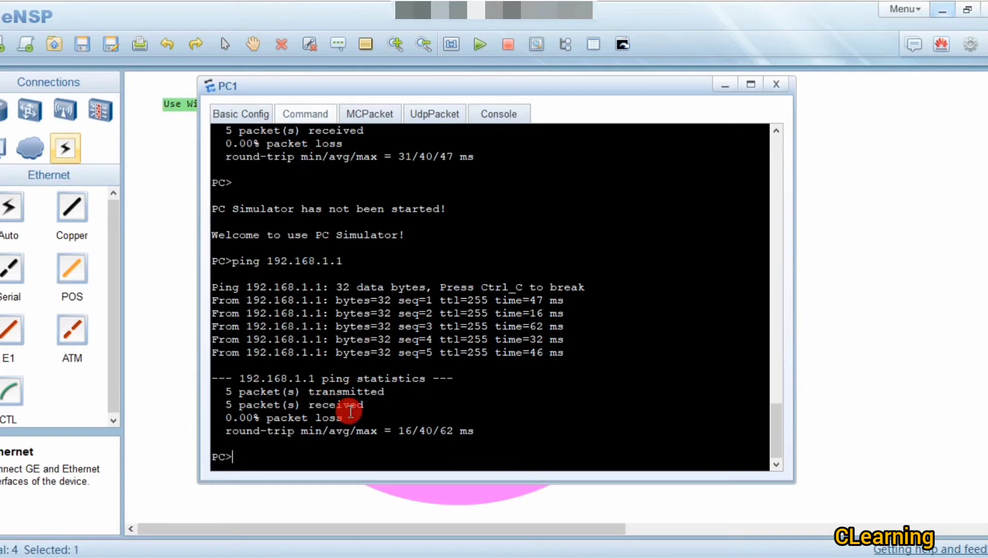
key("Up")
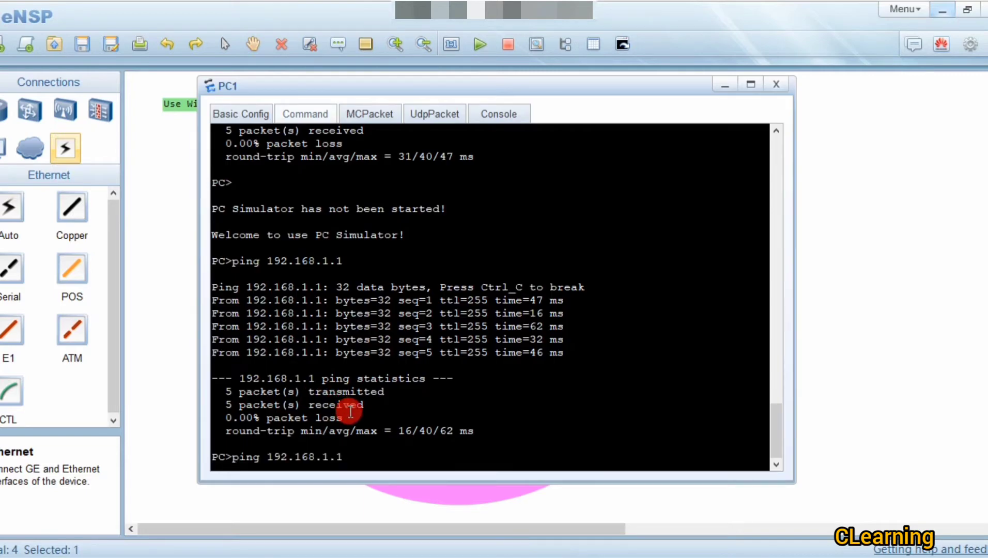
key("Return")
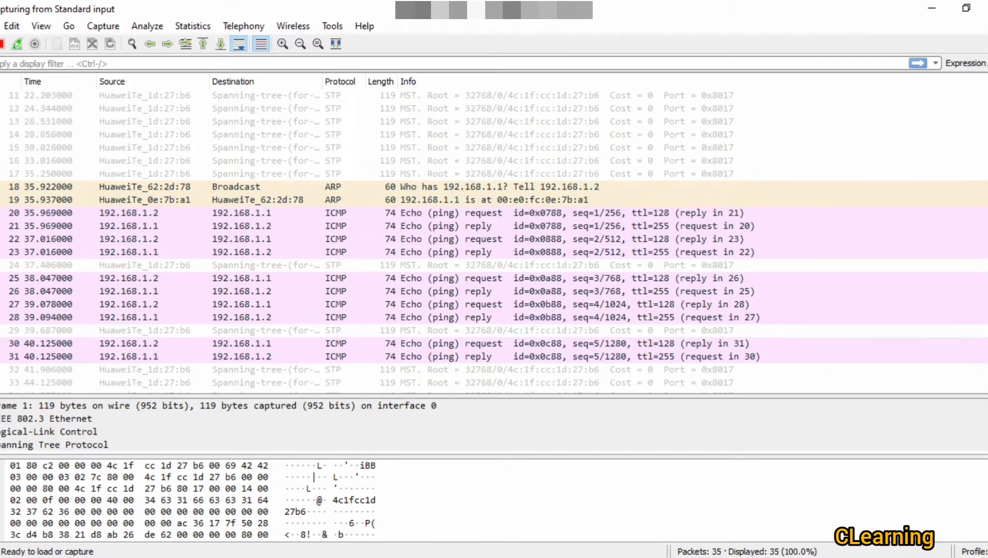
Step: Inspect ICMP packet 25 in the Wireshark list, then return to the eNSP topology
scroll(661, 293, "up", 1)
left_click(660, 293)
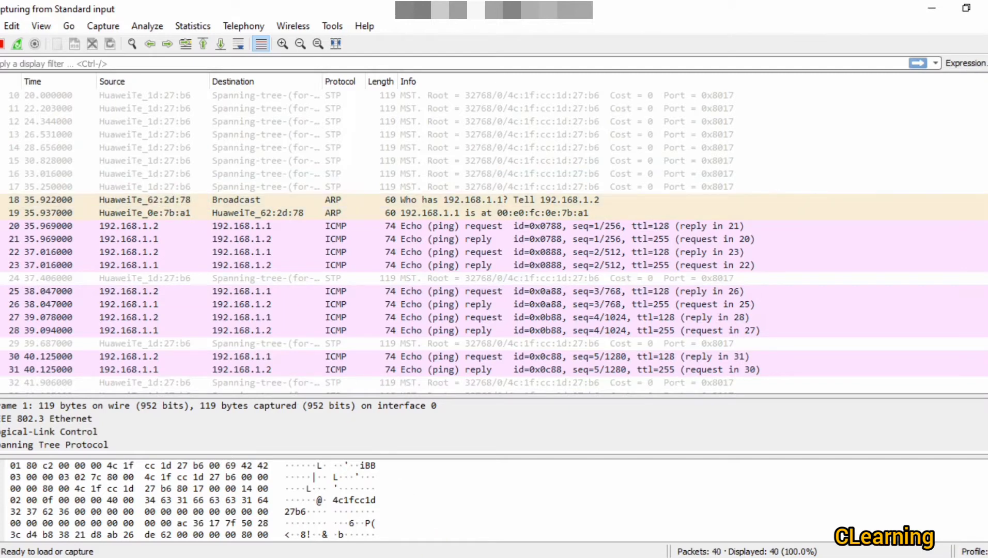
mouse_move(480, 557)
left_click(384, 480)
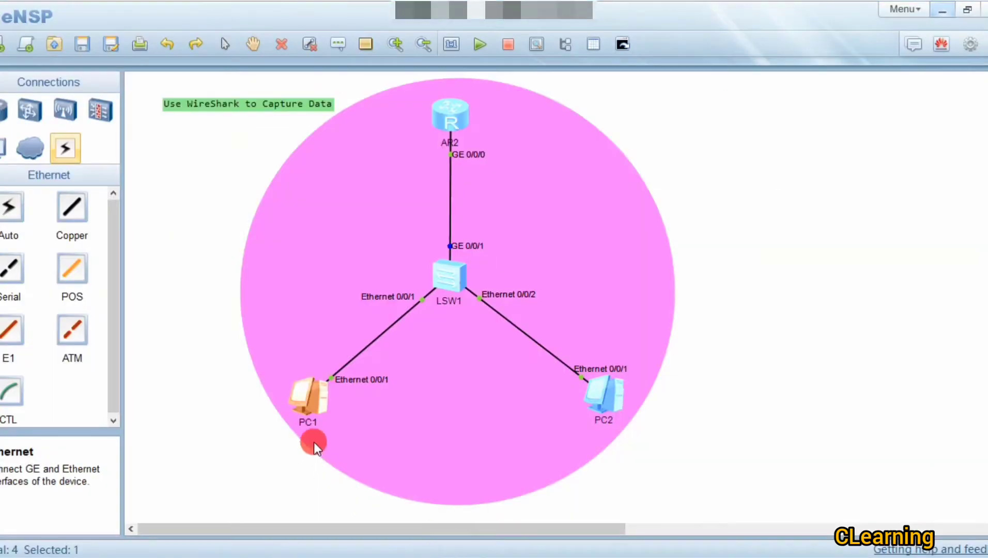
Step: Read PC1's source MAC 54-89-98-62-2D-78 on its MCPacket tab, then go back to Wireshark
double_click(309, 401)
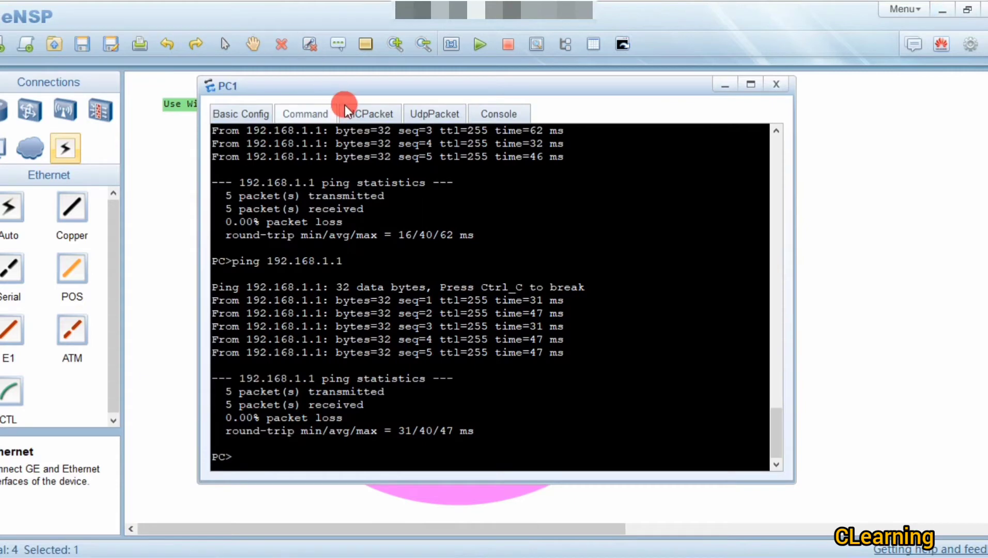
left_click(360, 116)
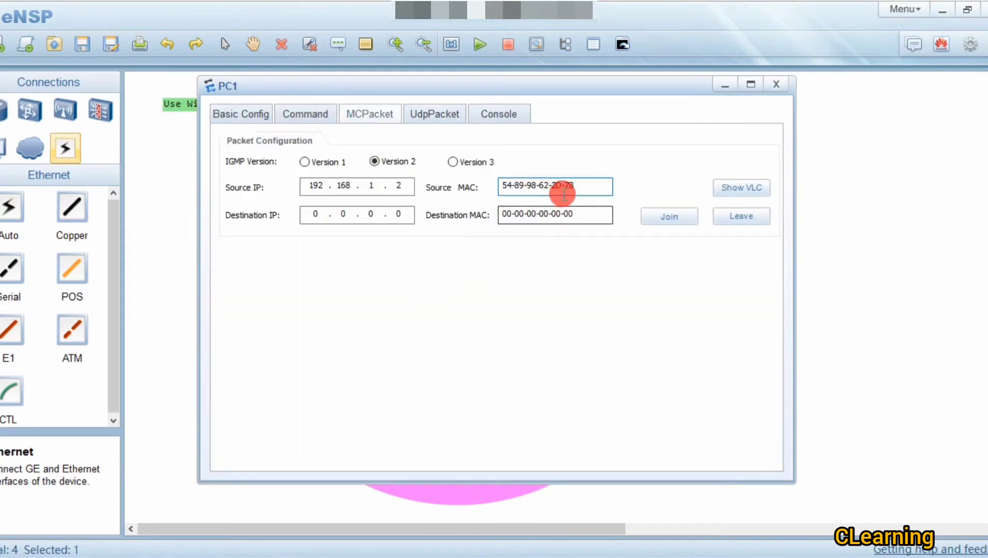
left_click(575, 186)
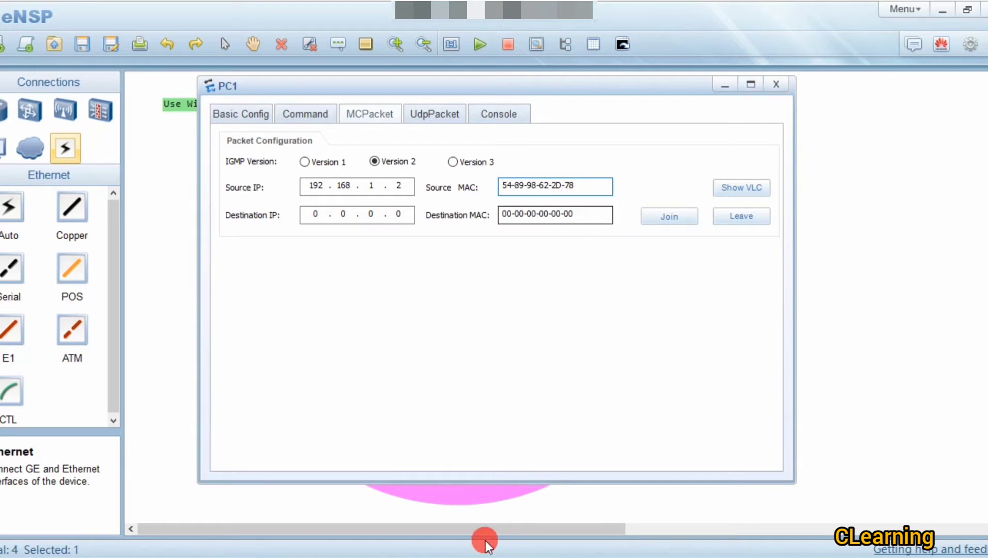
left_click(543, 555)
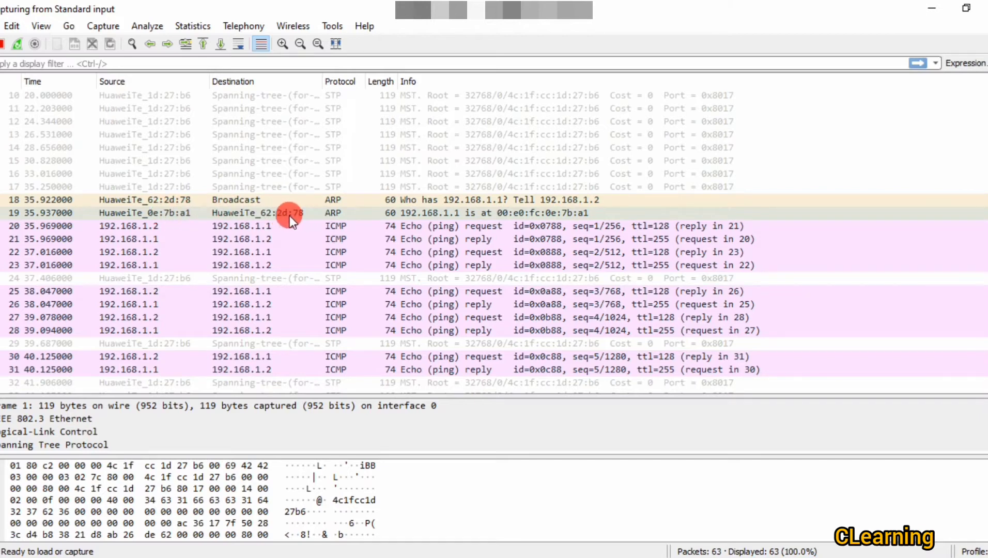
Step: Show ARP request frame 18 and reply frame 19 details, then return to eNSP
left_click(185, 202)
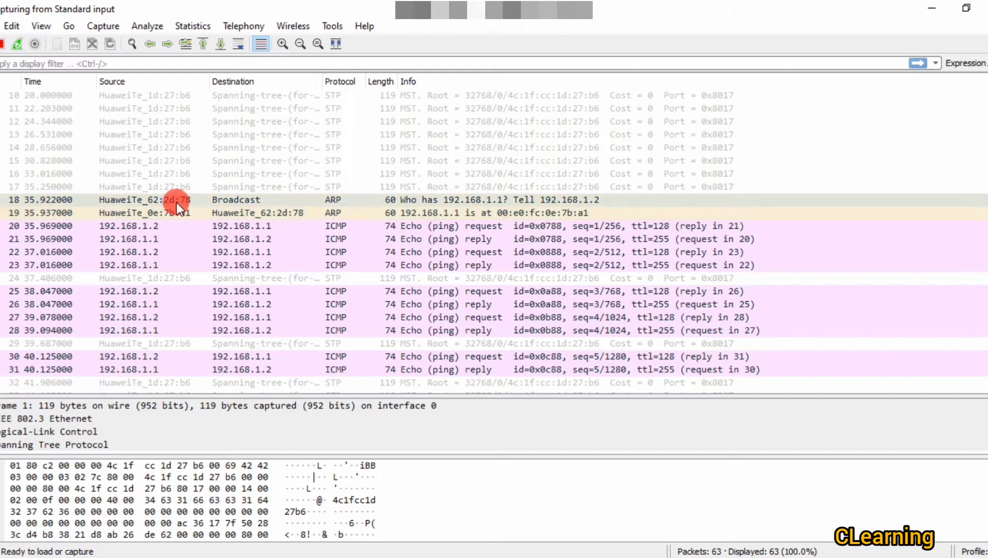
left_click(269, 213)
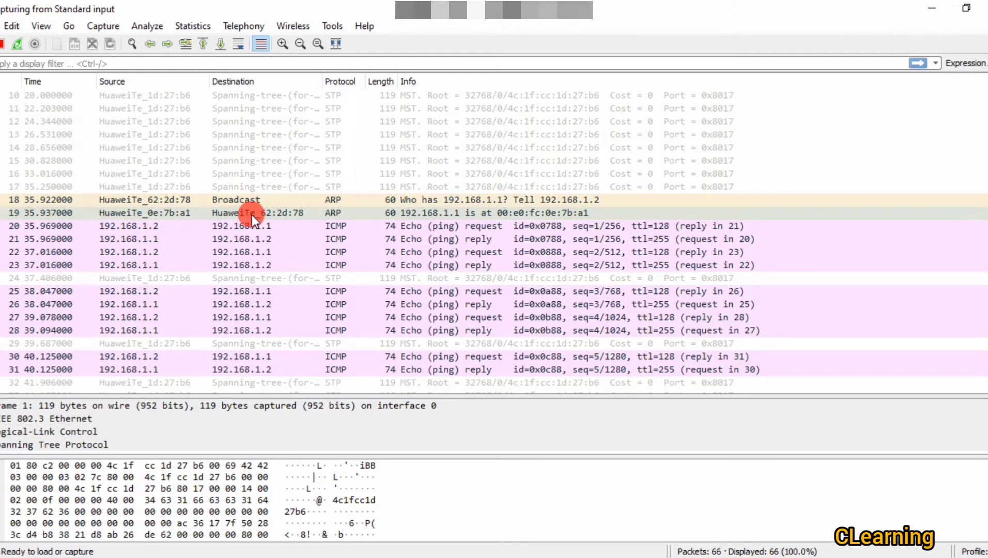
left_click(181, 215)
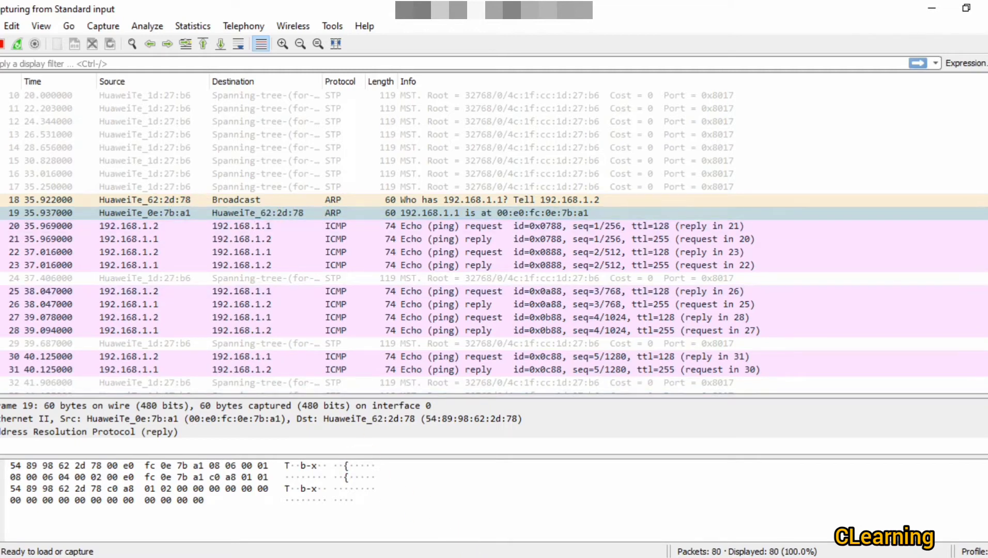
mouse_move(464, 548)
left_click(409, 522)
Step: Run display mac-address in LSW1's console to list its MAC table
double_click(463, 118)
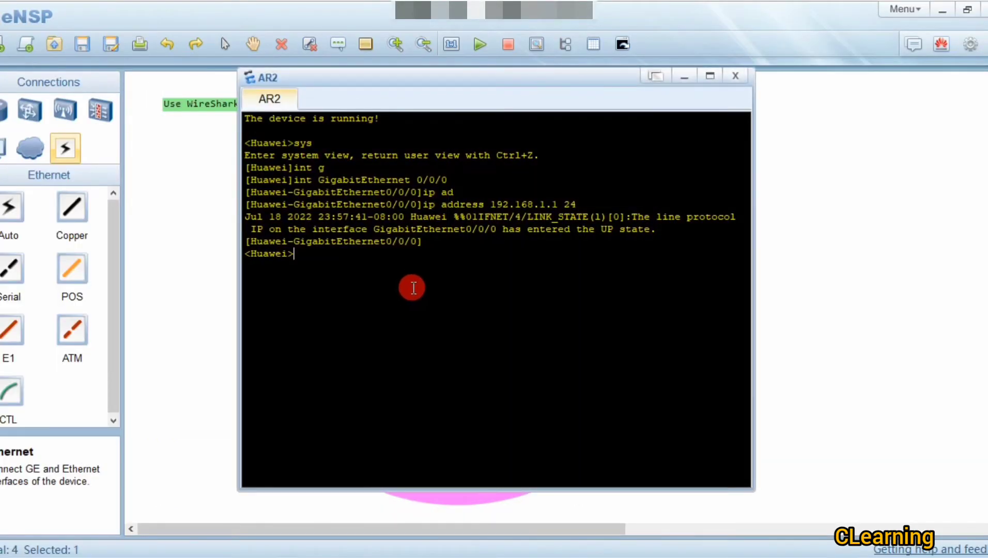
left_click(735, 77)
double_click(450, 273)
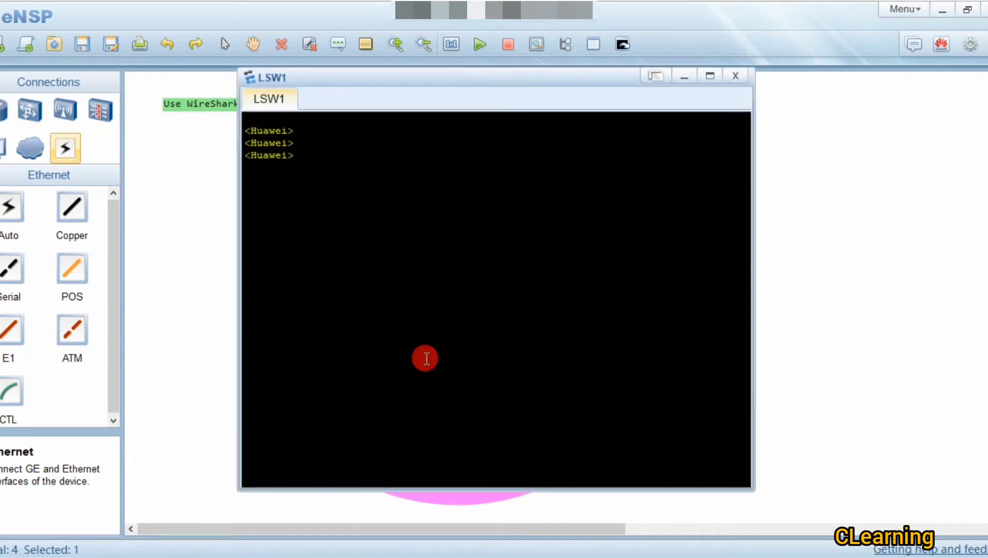
type("dis ma")
key("Tab")
type("a")
key("Tab")
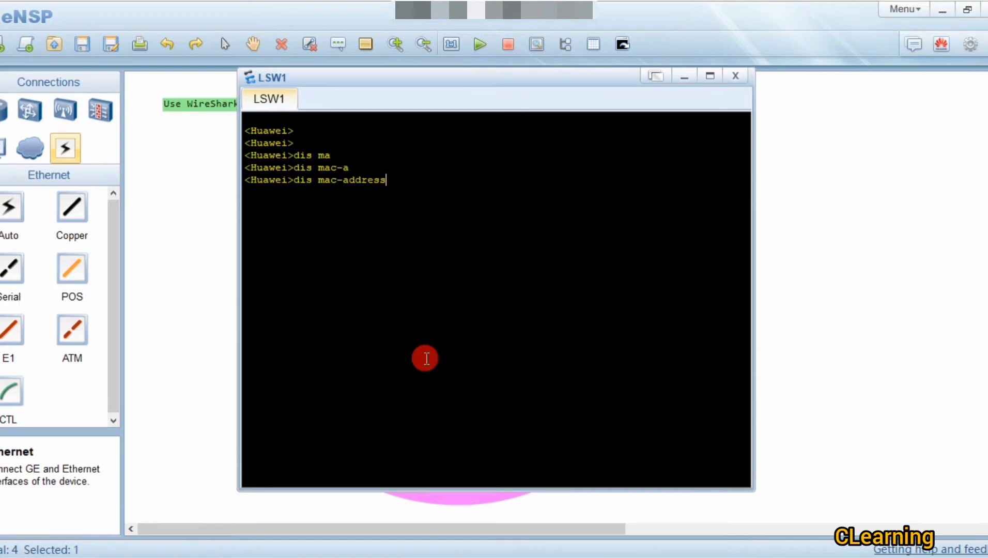
key("Return")
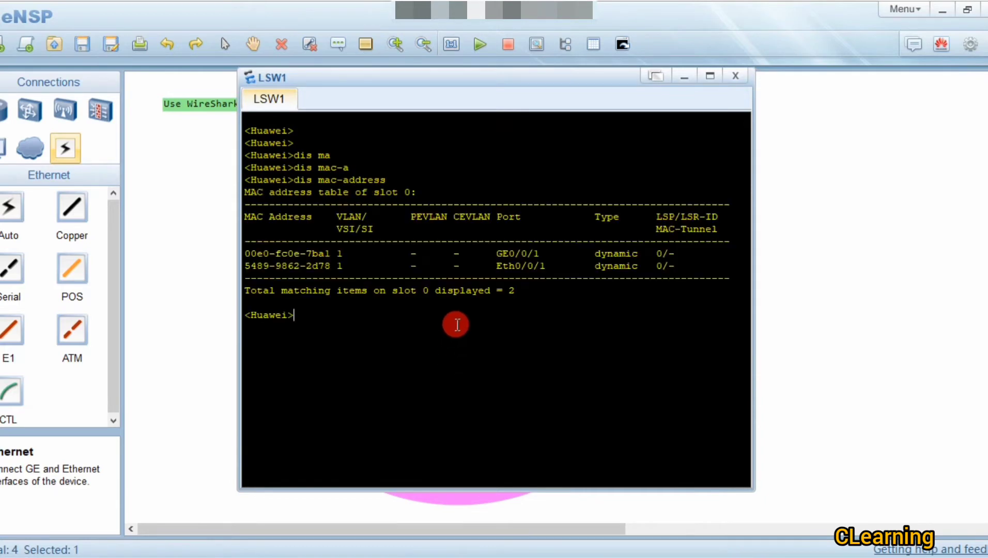
Step: Highlight the first entry's MAC 00e0-fc0e-7ba1 and its GE0/0/1 port
left_click_drag(544, 253, 497, 251)
left_click_drag(343, 253, 264, 253)
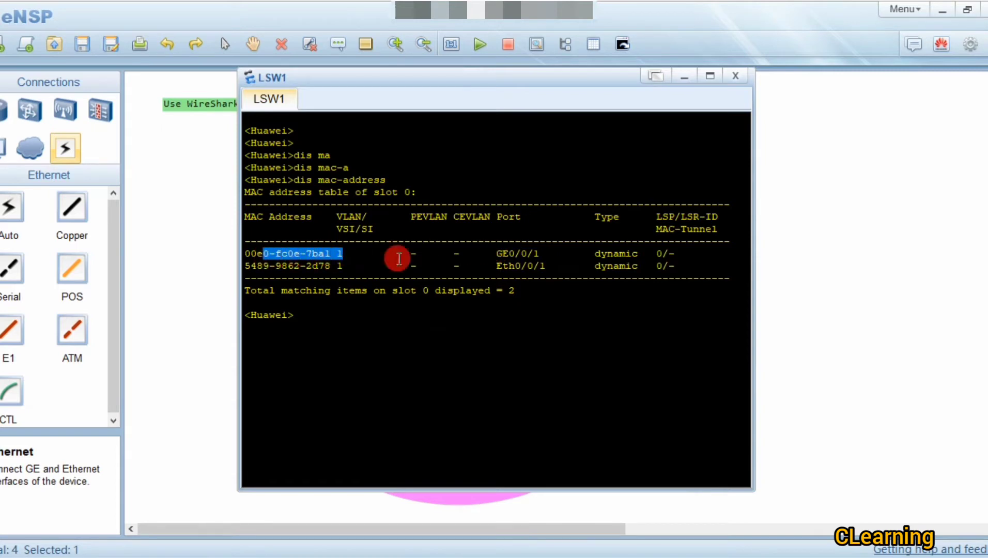
left_click_drag(485, 254, 591, 254)
left_click(785, 245)
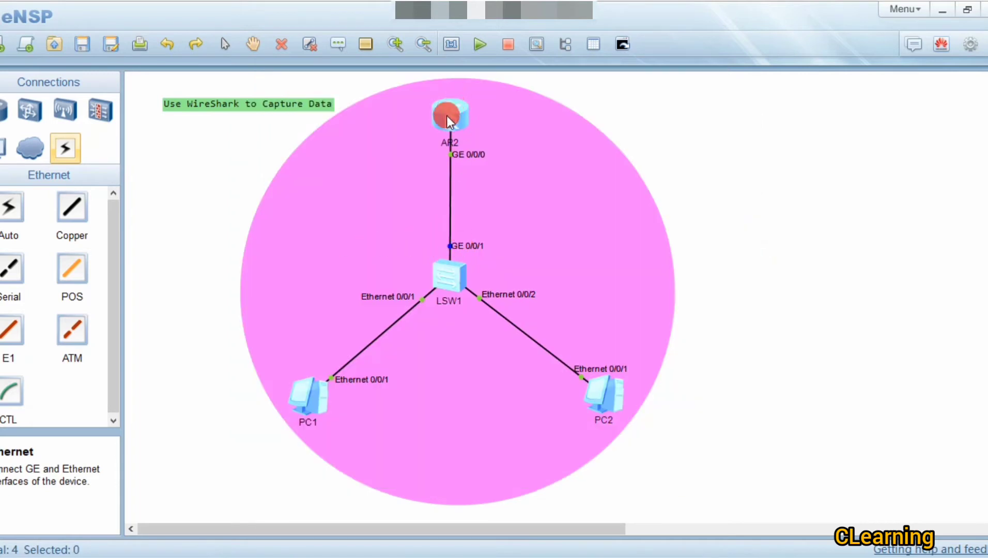
Step: Reopen LSW1's console, move it aside, and highlight PC1's MAC 5489-9862-2d78
double_click(448, 279)
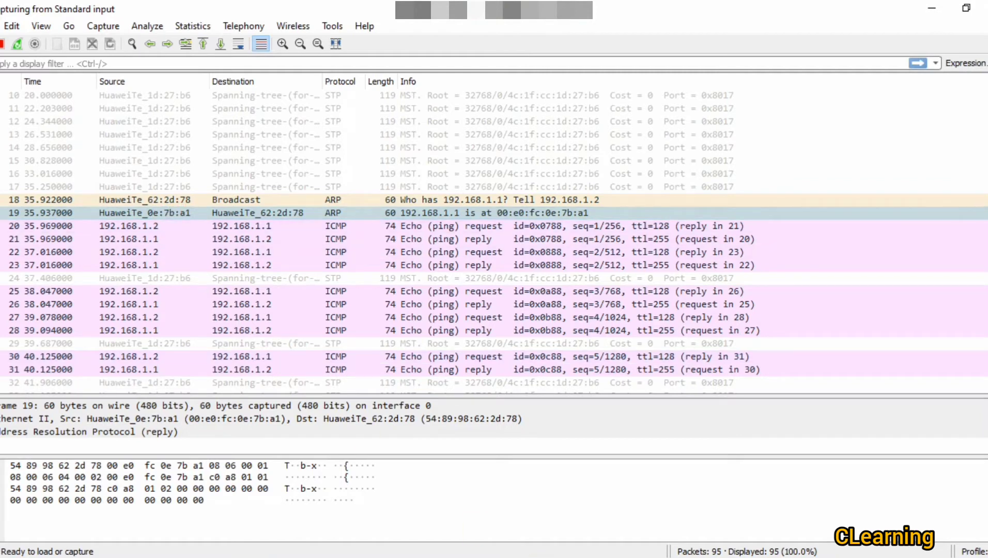
key("alt+Tab")
key("alt+Tab")
left_click(409, 522)
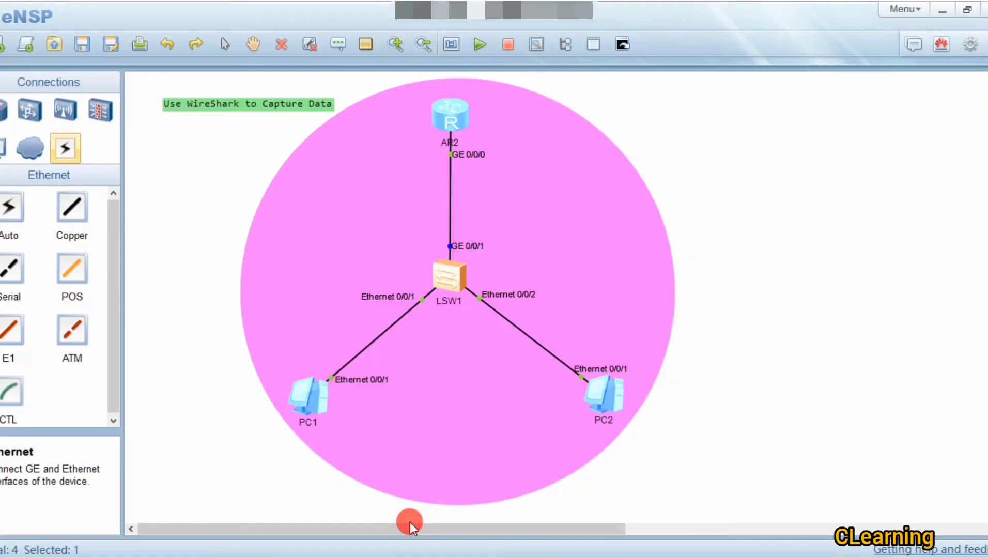
double_click(451, 272)
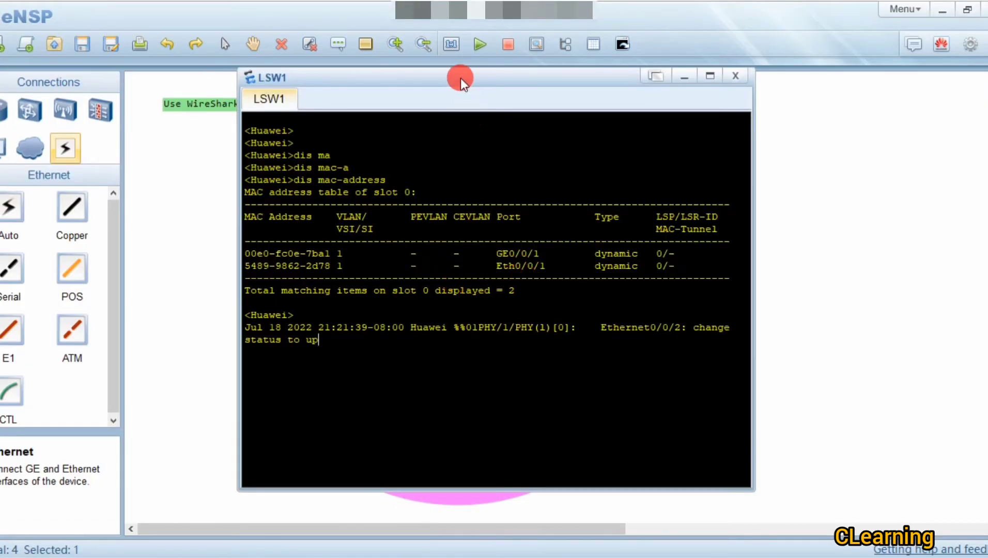
left_click_drag(456, 80, 739, 115)
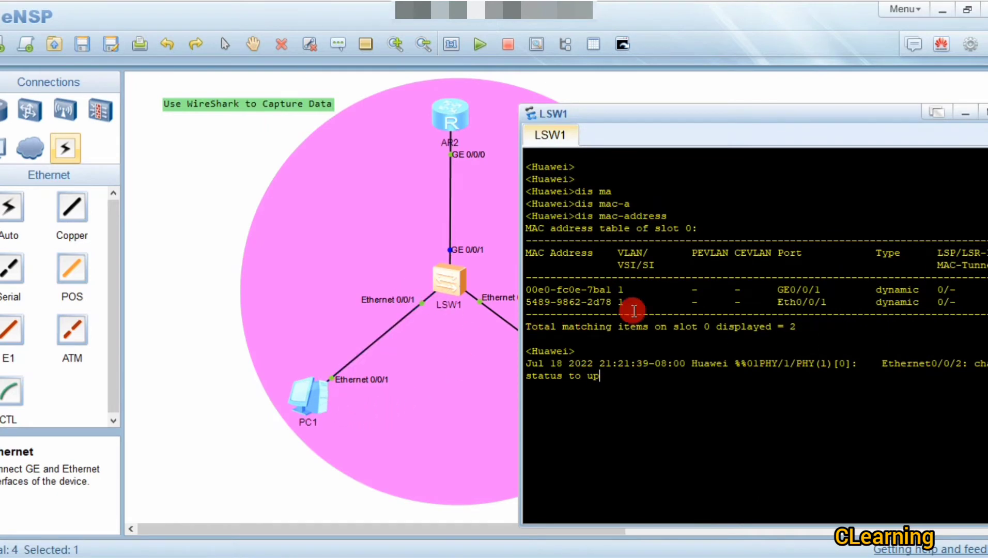
left_click_drag(613, 303, 564, 303)
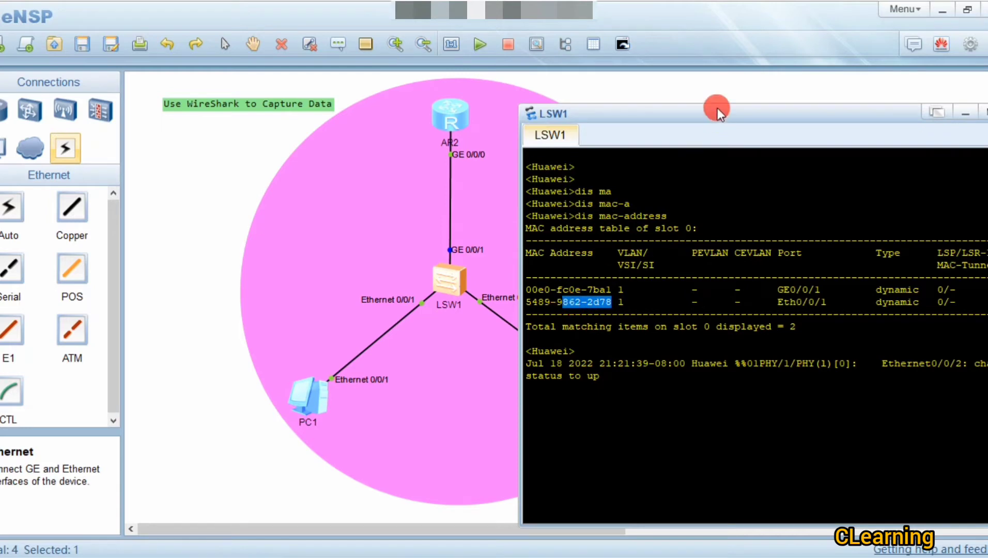
left_click_drag(718, 112, 603, 90)
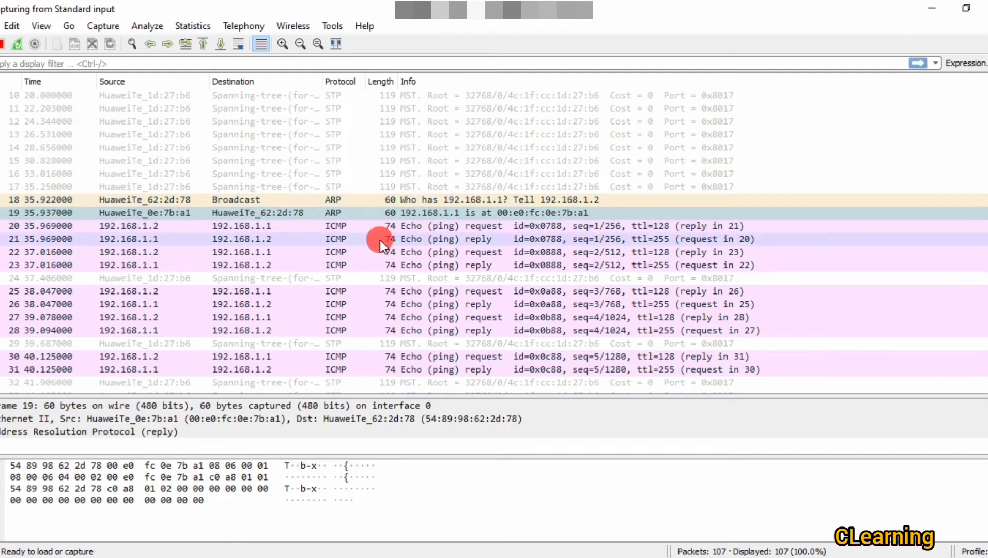
Step: Step through ping frames 20 to 31 between 192.168.1.2 and 192.168.1.1
left_click(365, 225)
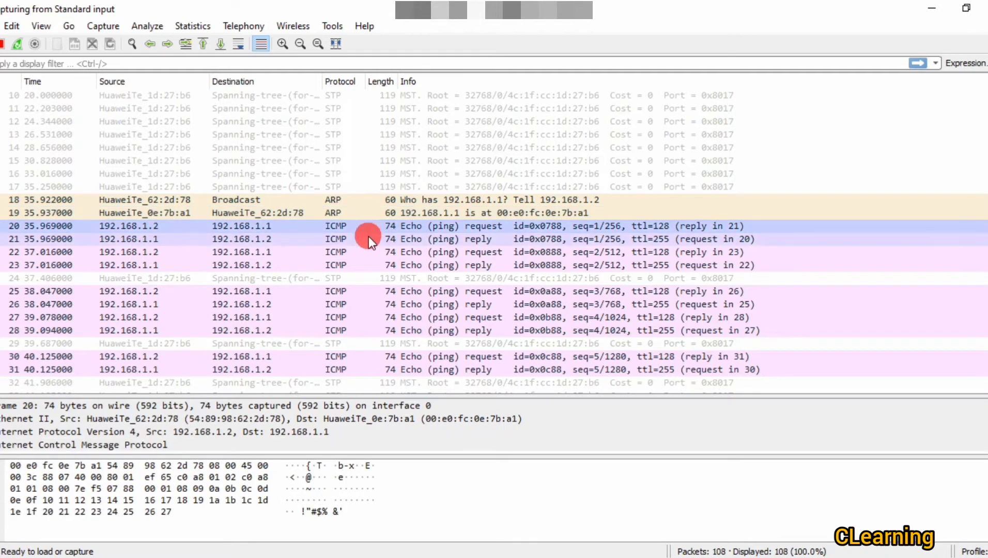
left_click(372, 238)
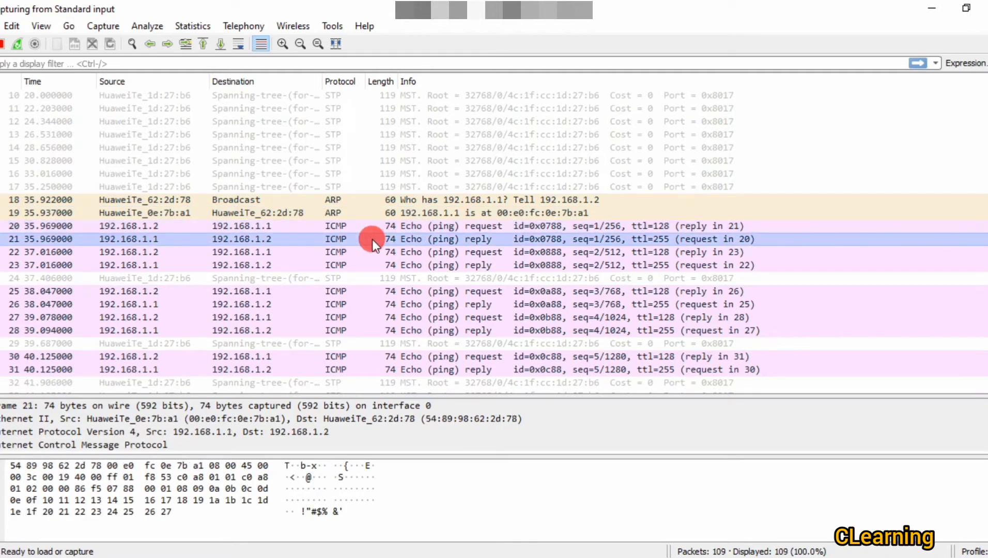
left_click(370, 251)
left_click(381, 265)
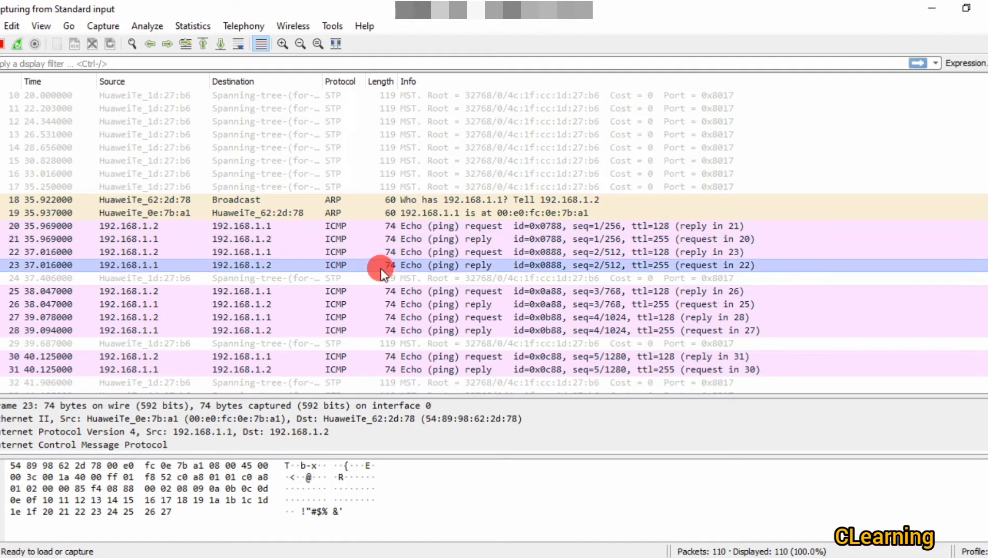
left_click(378, 291)
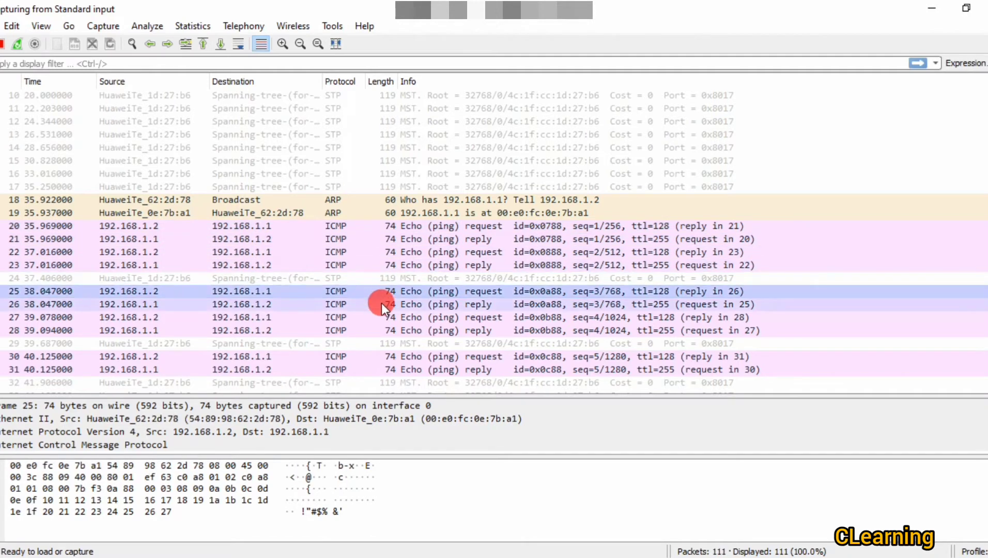
left_click(381, 303)
left_click(385, 318)
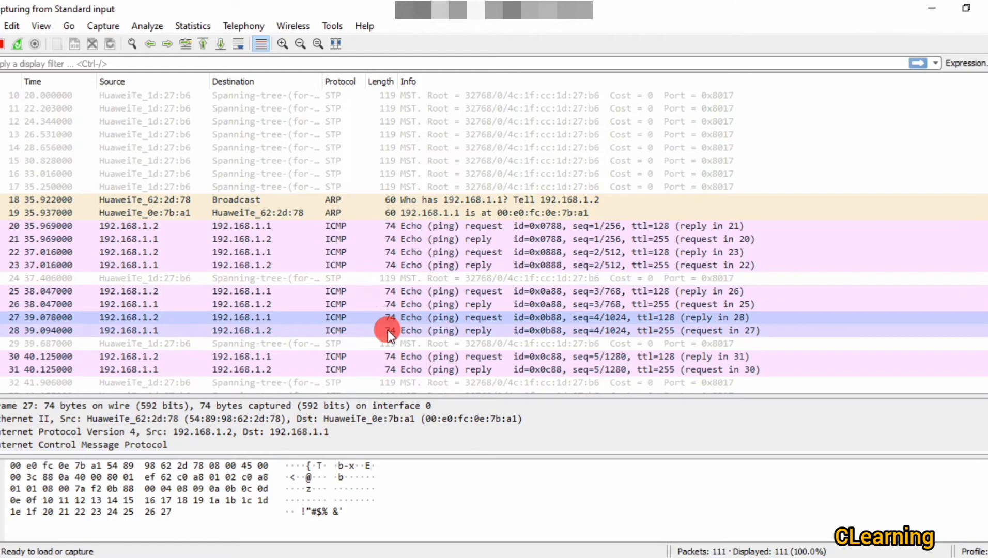
left_click(388, 329)
left_click(391, 367)
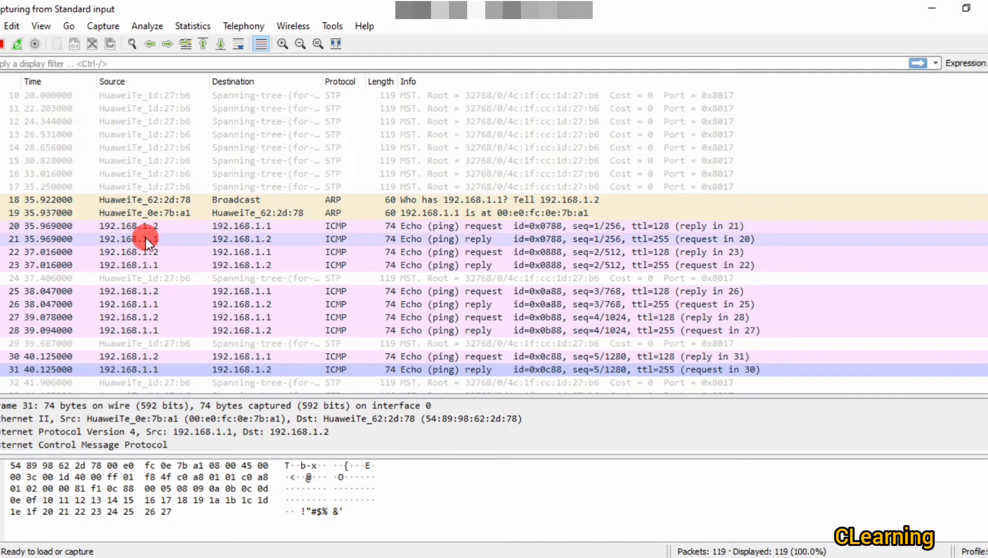
Step: Examine the details of frames 21, 22 and 23: reply, request and matching reply
left_click(145, 239)
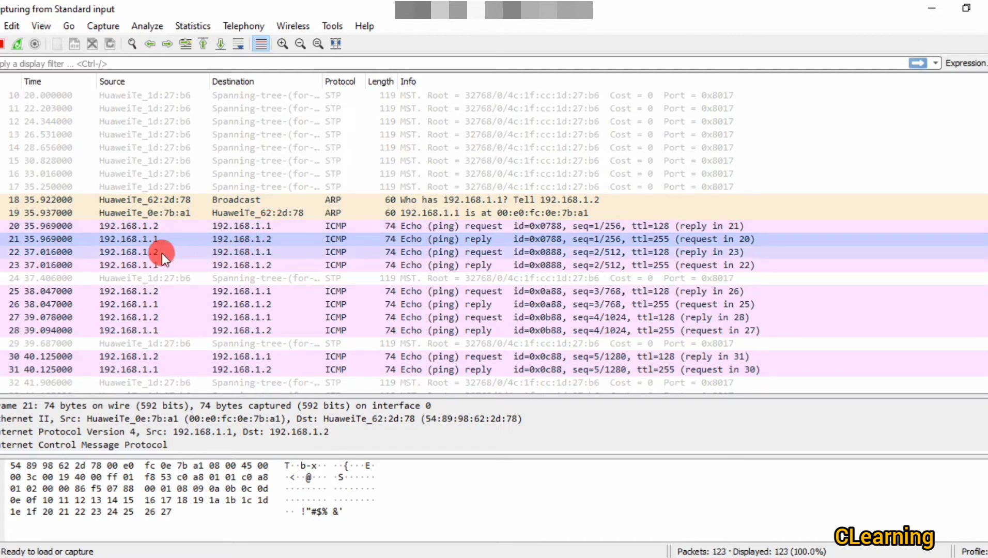
left_click(148, 253)
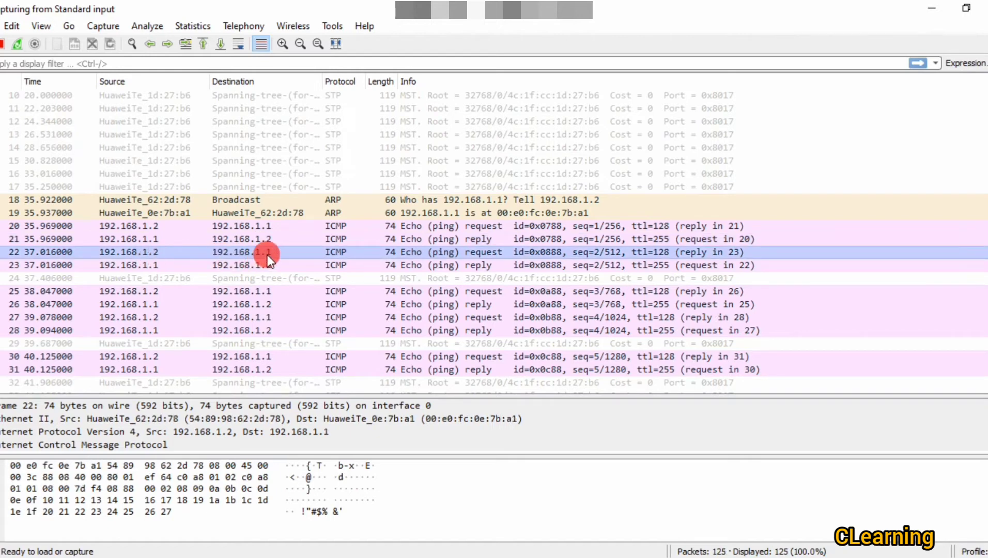
left_click(156, 266)
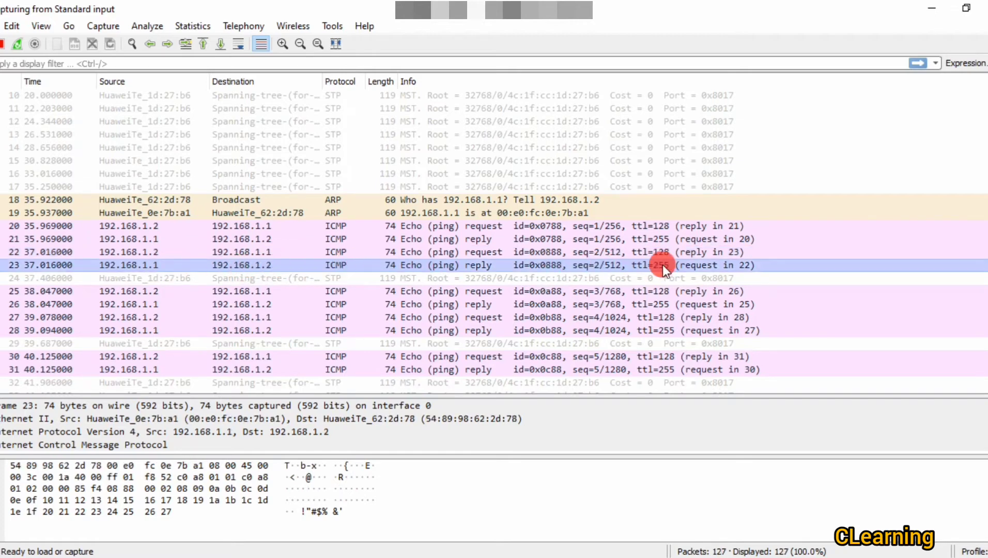
scroll(587, 257, "down", 1)
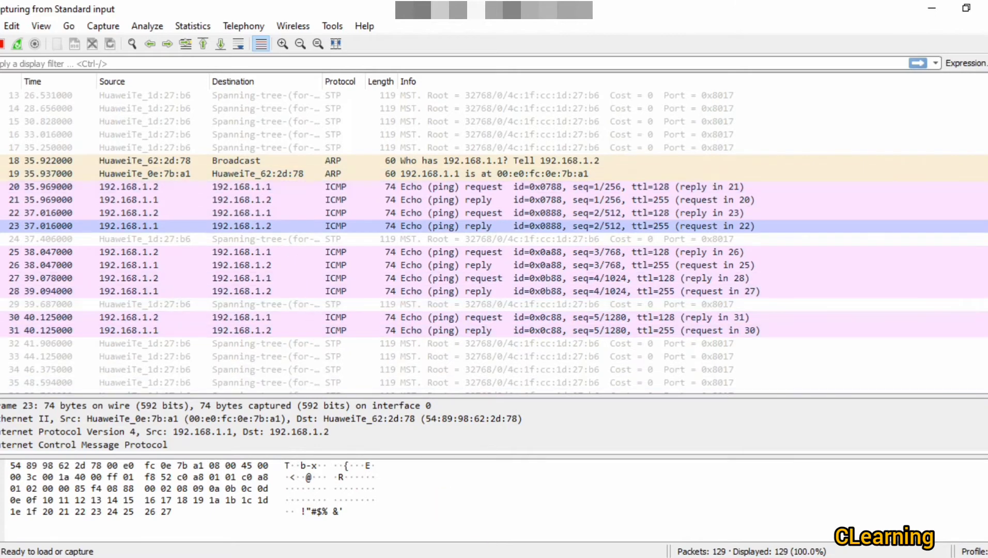
Step: Highlight PC1's five ping replies with 0.00% packet loss, then close PC1's window
mouse_move(599, 512)
left_click(492, 510)
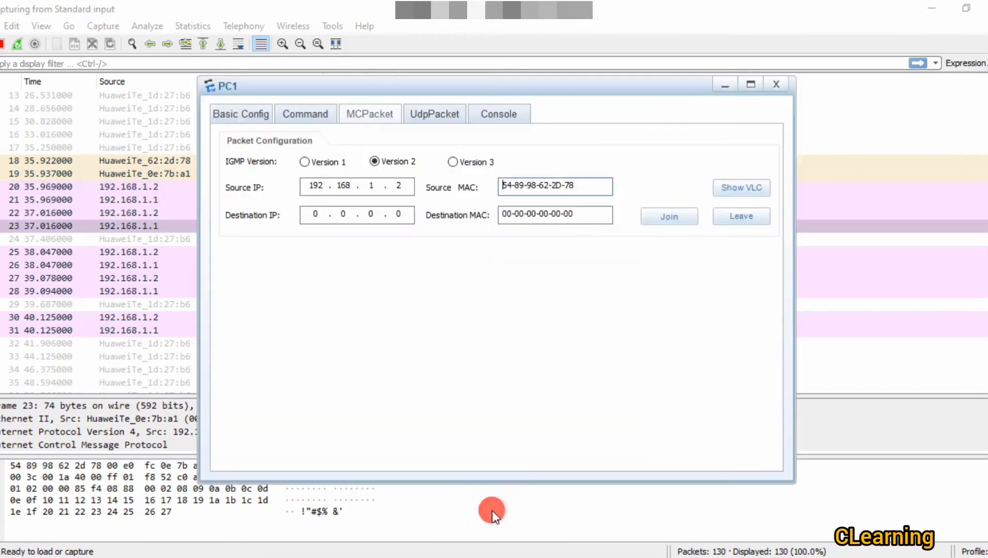
left_click(294, 116)
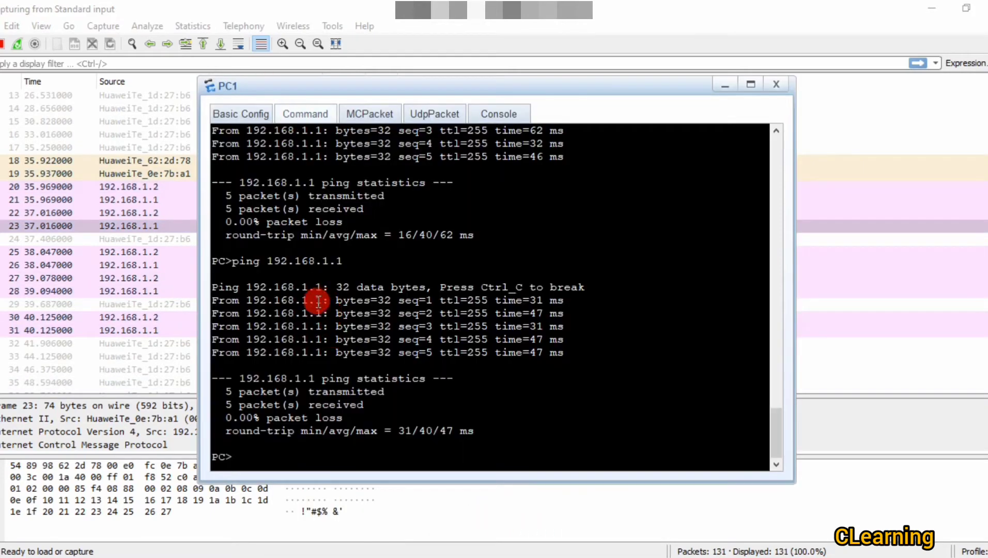
left_click_drag(568, 353, 205, 302)
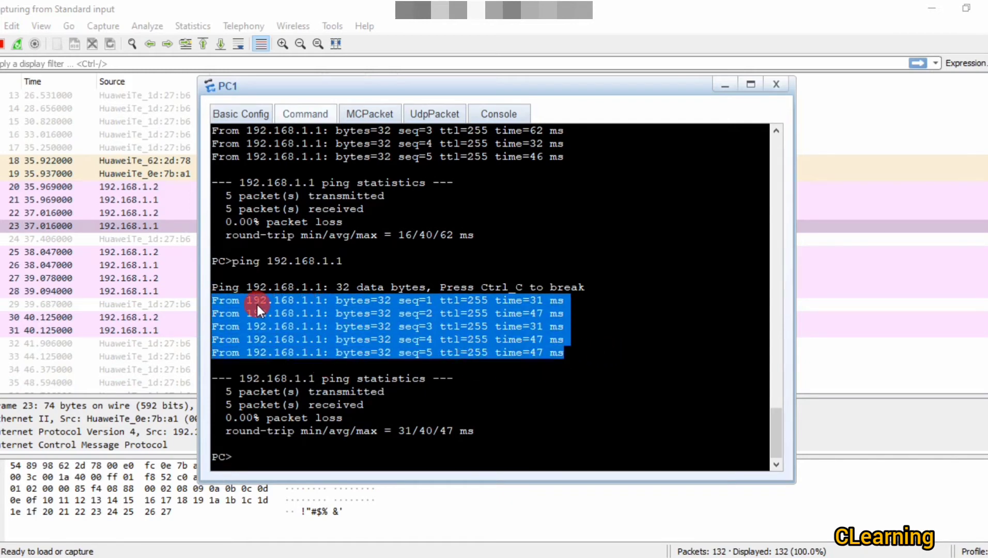
left_click(285, 306)
left_click_drag(588, 286, 210, 287)
left_click(223, 286)
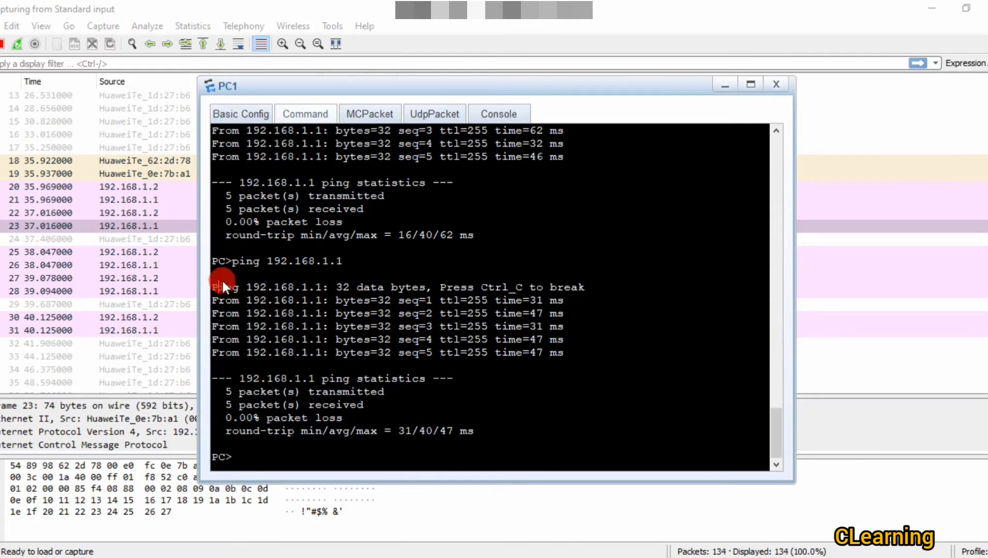
left_click(769, 89)
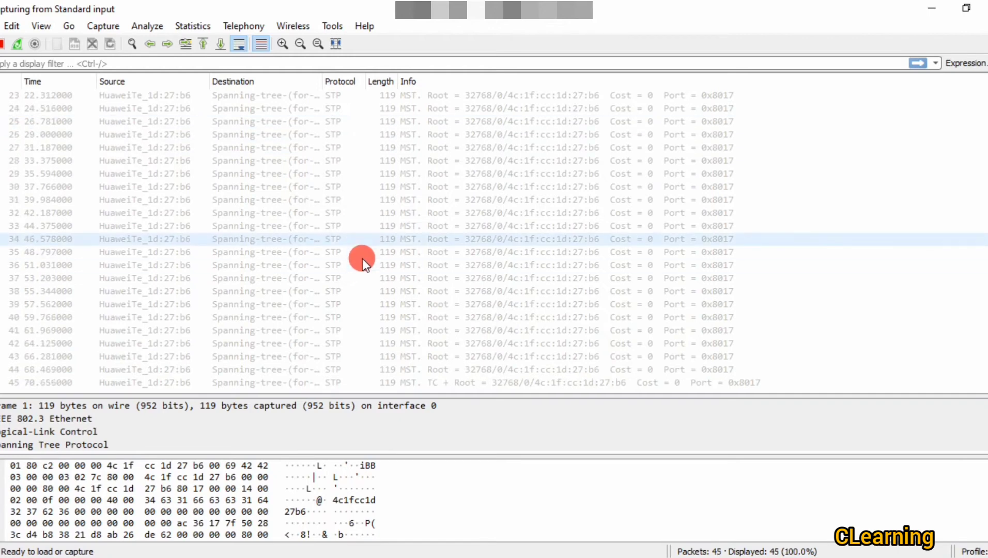
Step: Return to the eNSP topology and deselect PC1 while the STP capture keeps running
left_click(477, 555)
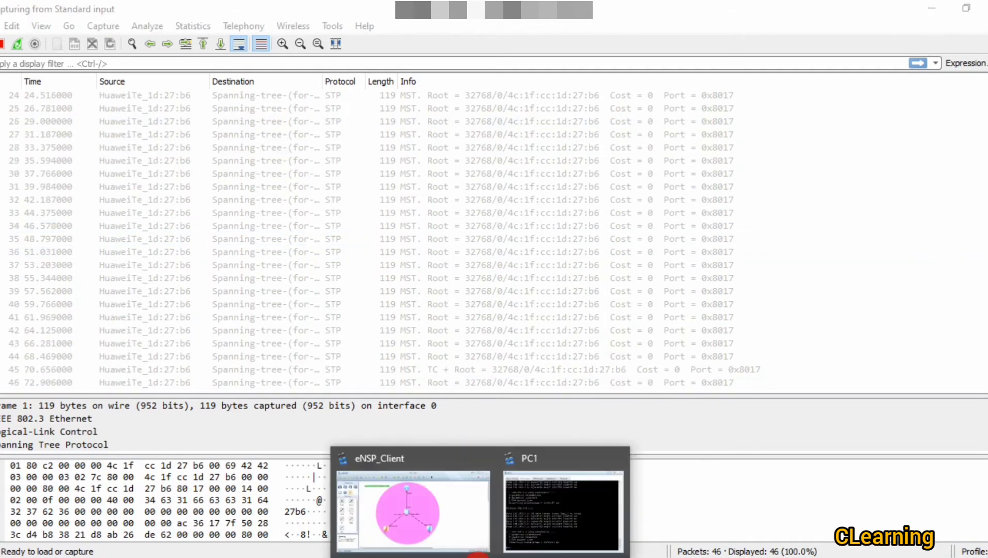
left_click(410, 519)
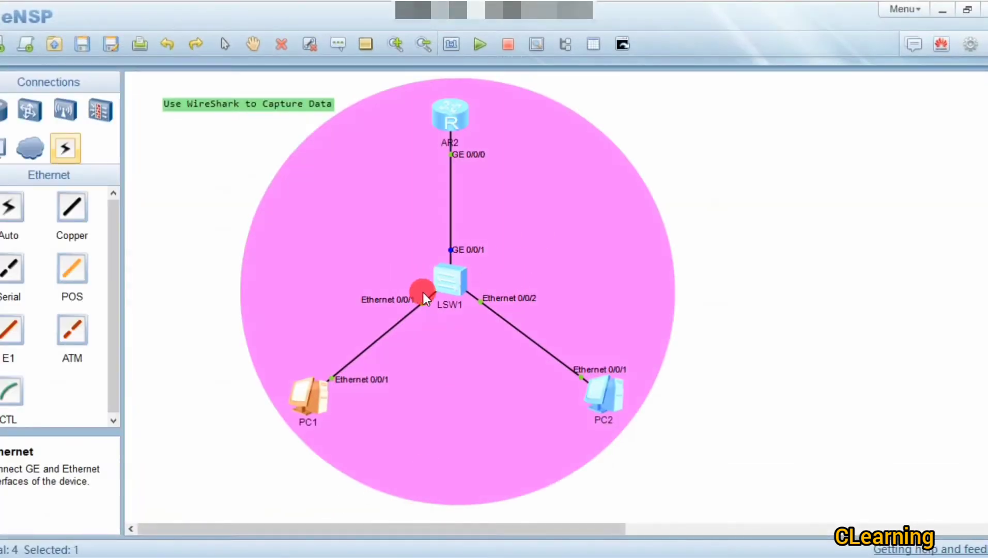
left_click(645, 272)
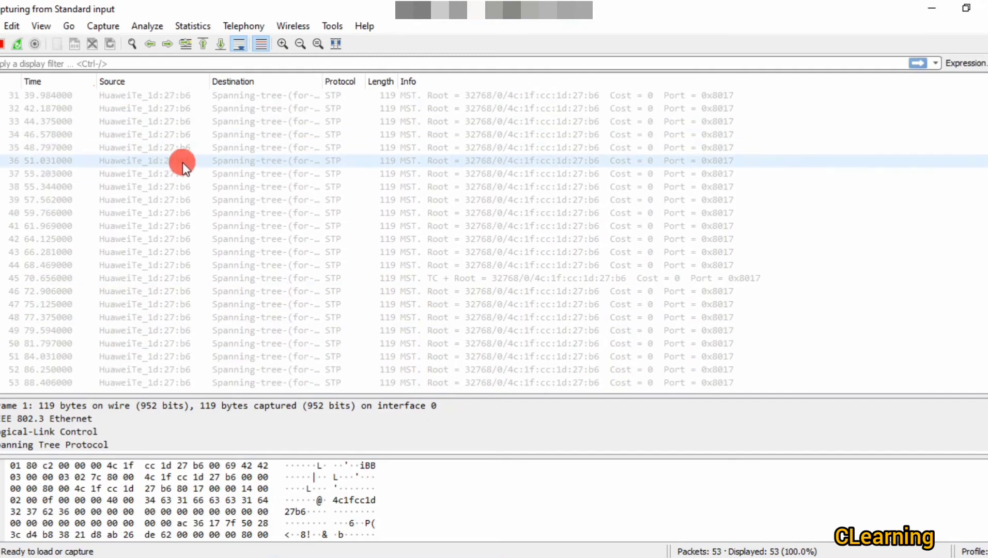
mouse_move(458, 540)
left_click(435, 514)
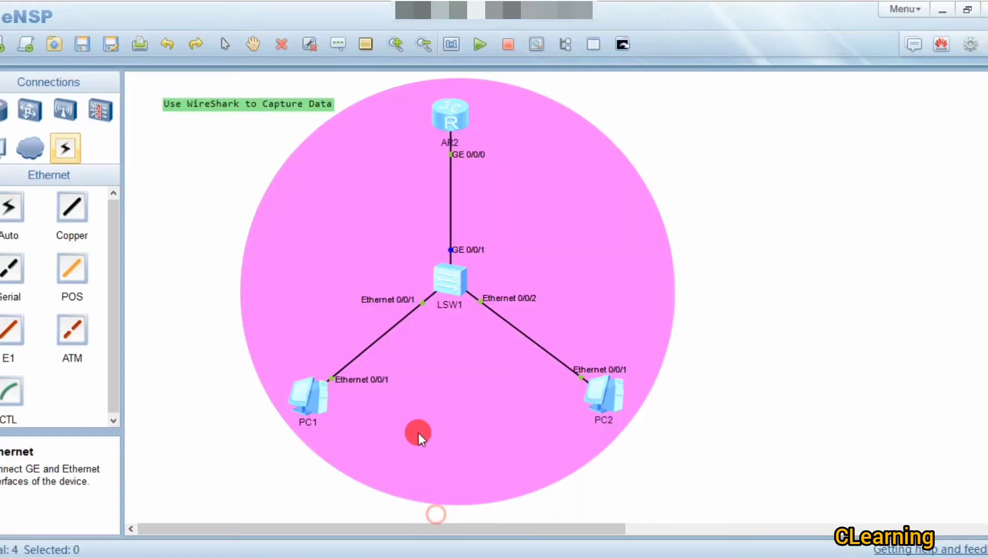
Step: Rerun 'display bridge mac-address' on LSW1 and select its bridge MAC 4c1f-cc1d-27b6
double_click(435, 276)
left_click(495, 440)
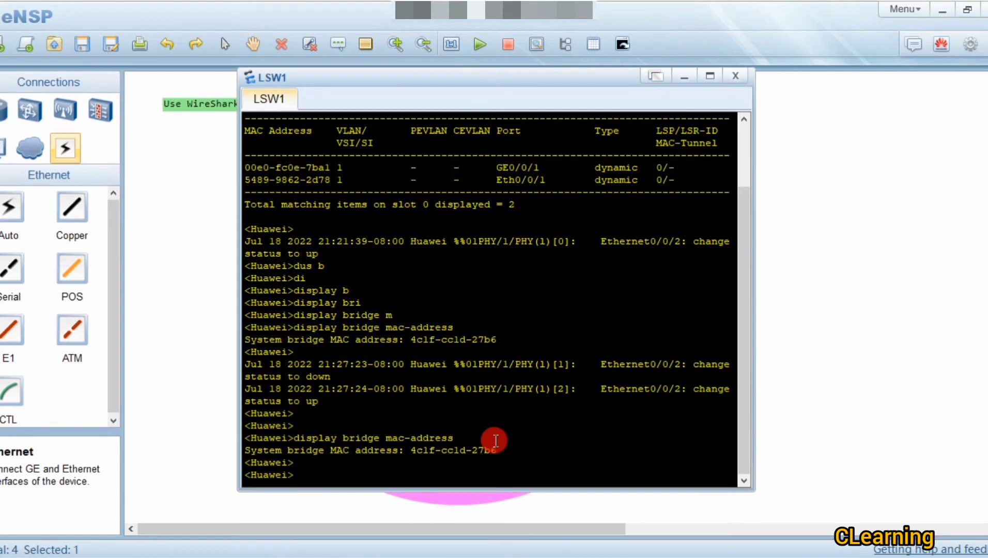
key("Up")
key("Return")
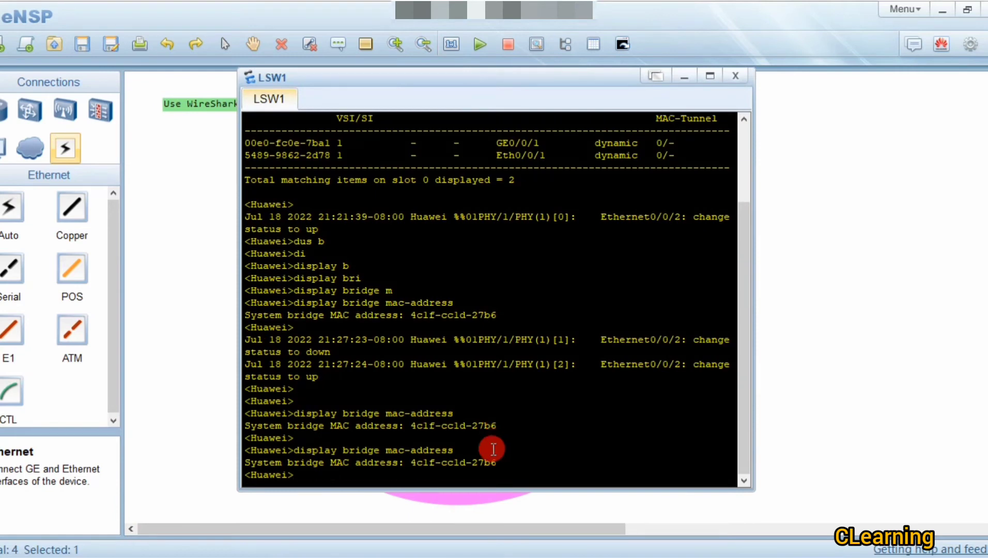
left_click_drag(476, 464, 502, 494)
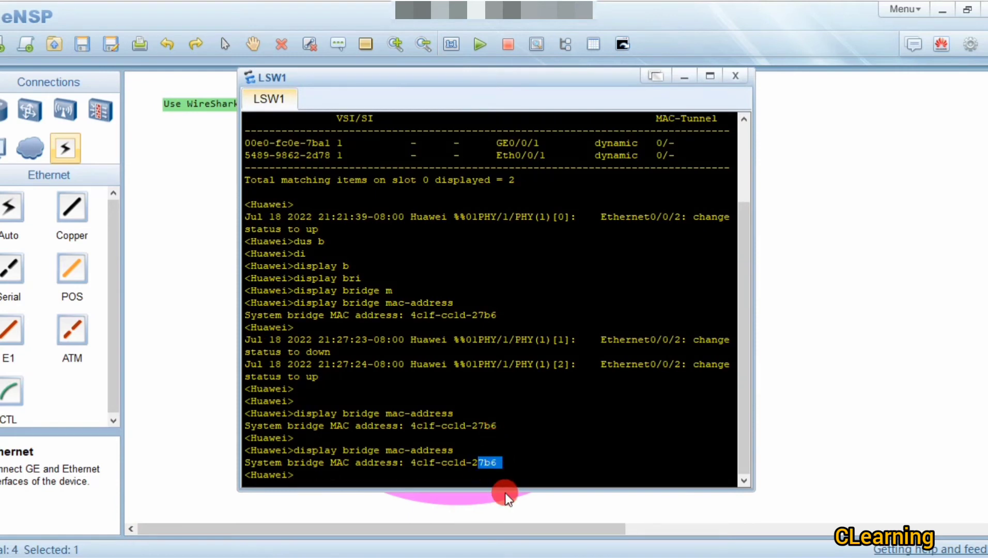
Step: In the Wireshark capture, check that the STP BPDUs show root bridge 32768/4c:1f:cc:1d:27:b6
mouse_move(517, 555)
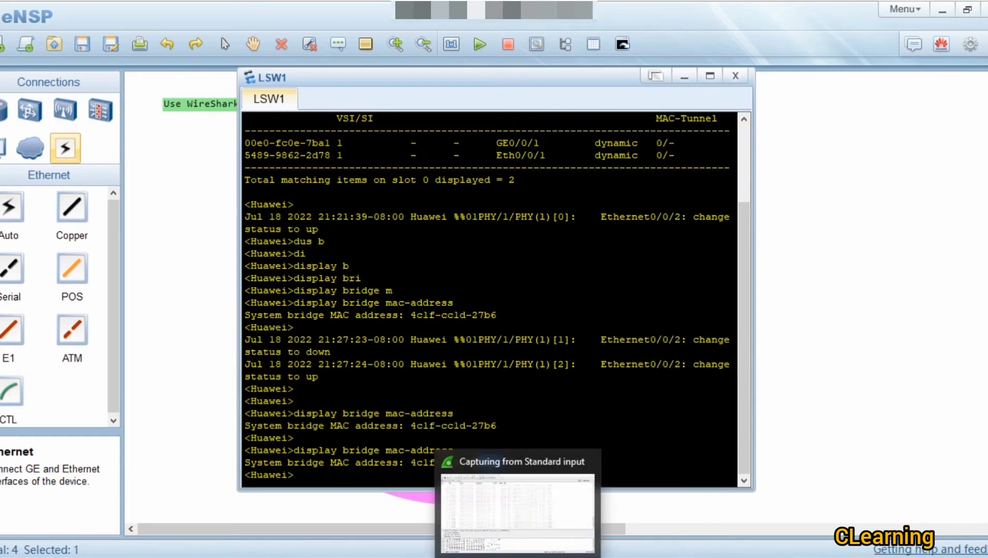
left_click(518, 517)
left_click(158, 201)
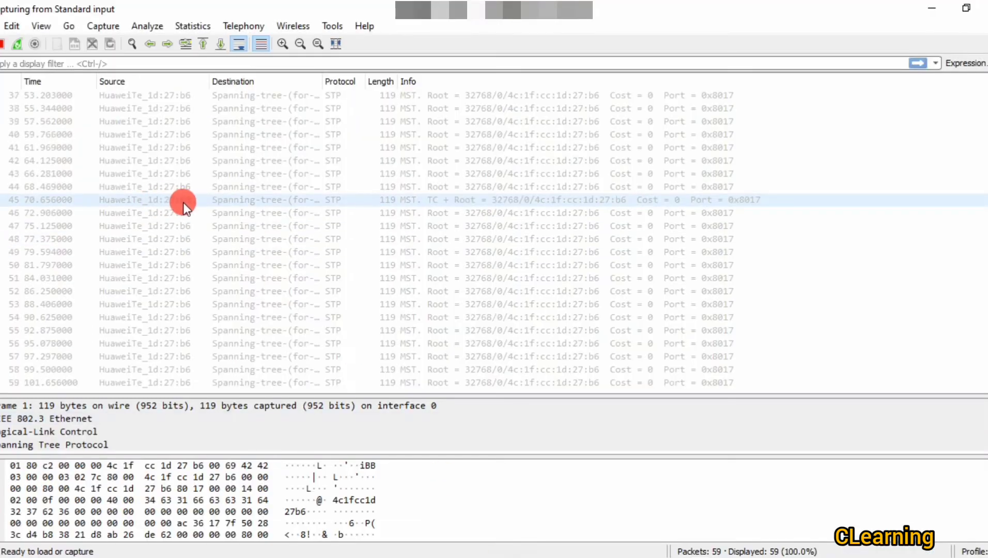
mouse_move(209, 207)
left_mouse_down()
mouse_move(231, 91)
mouse_move(252, 215)
mouse_move(299, 221)
mouse_move(337, 205)
mouse_move(331, 222)
mouse_move(546, 217)
left_mouse_up()
left_click_drag(629, 215, 366, 153)
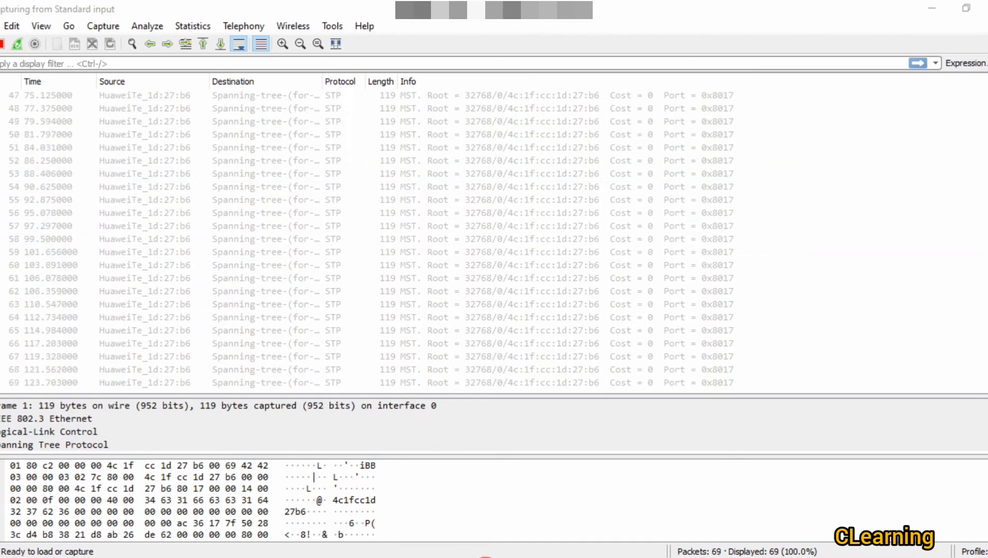
Step: Review PC1's ping results in its command window, then close it
mouse_move(491, 554)
left_click(397, 525)
double_click(313, 397)
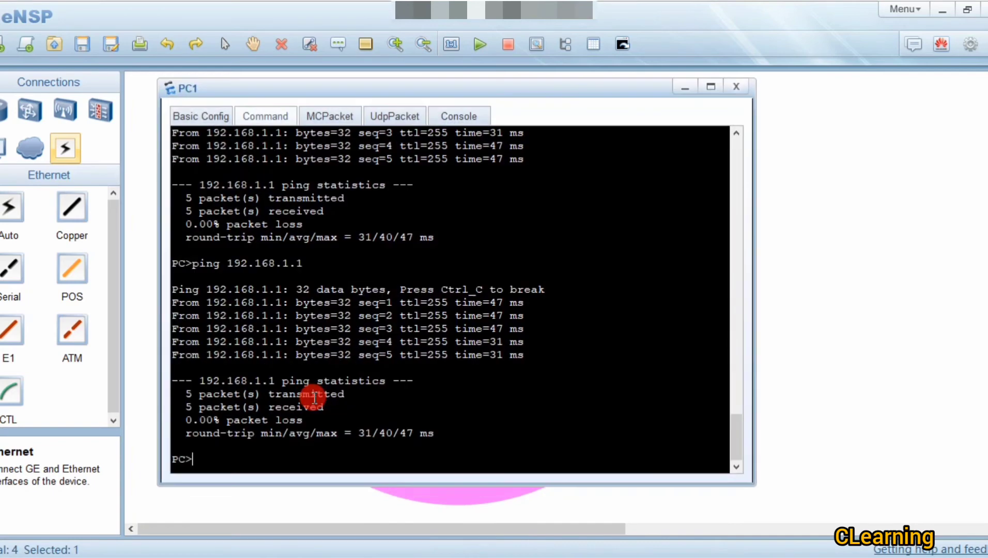
left_click(370, 444)
left_click(785, 345)
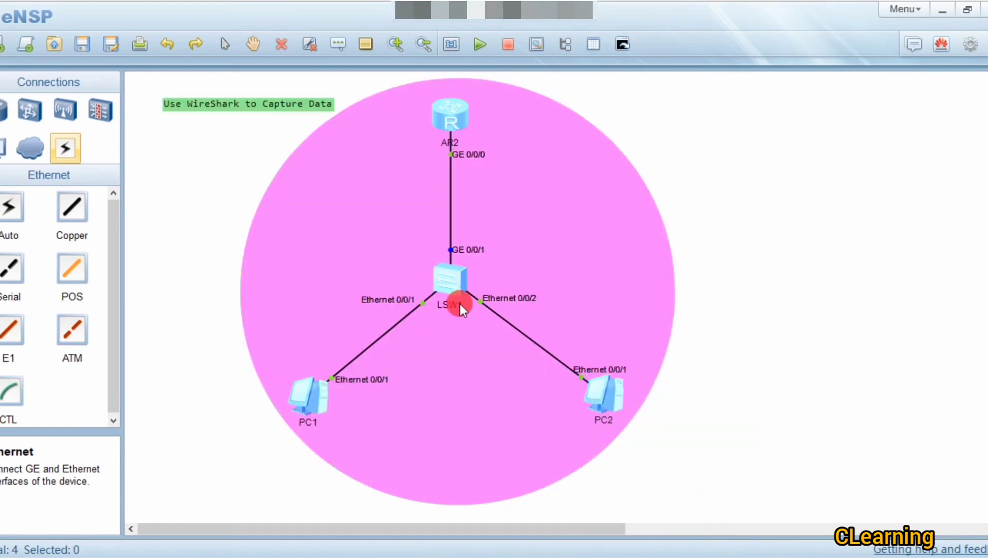
Step: Start a packet capture on LSW1's Ethernet 0/0/2 link toward PC2
right_click(455, 272)
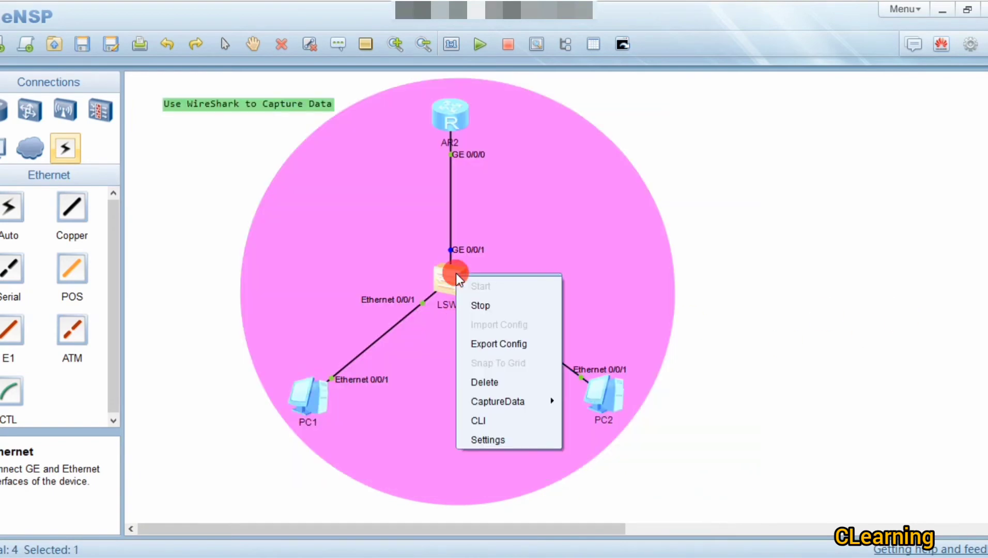
left_click(508, 401)
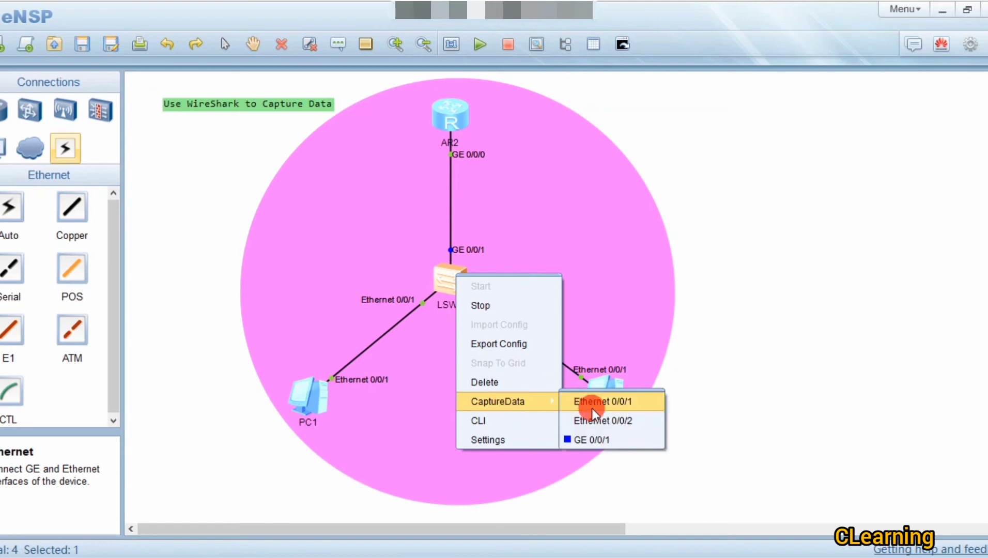
left_click(595, 420)
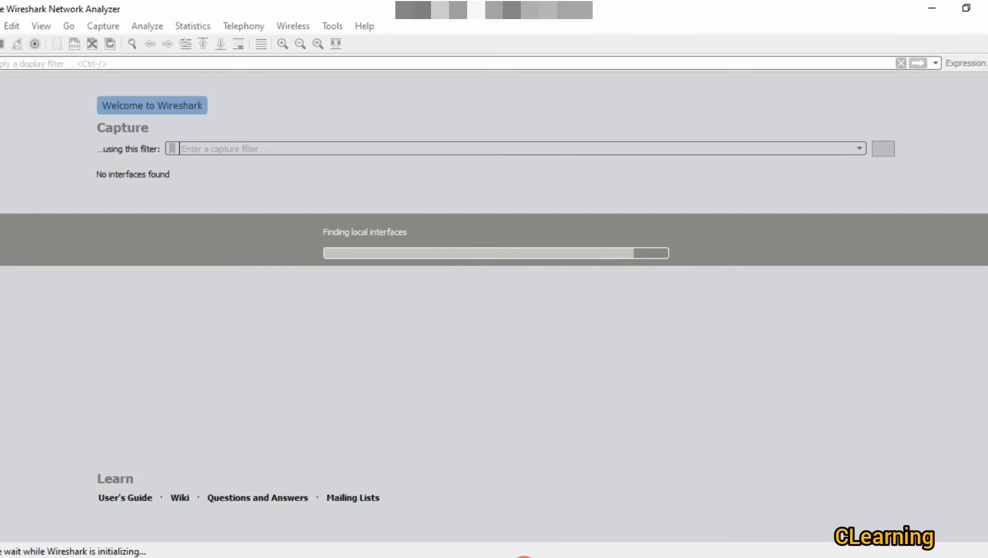
Step: Rerun PC2's ping to 192.168.1.1 and view the resulting ICMP exchanges in Wireshark
mouse_move(524, 557)
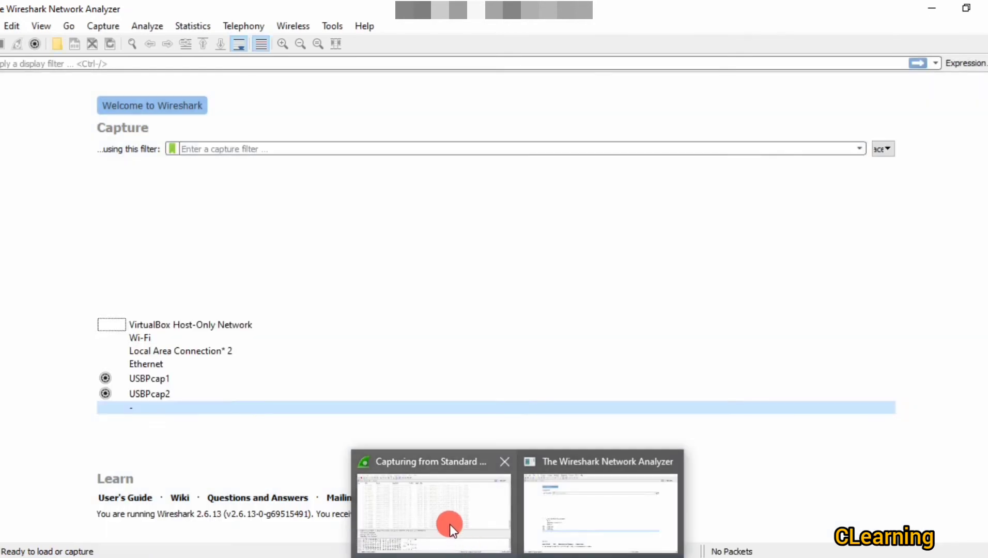
mouse_move(447, 519)
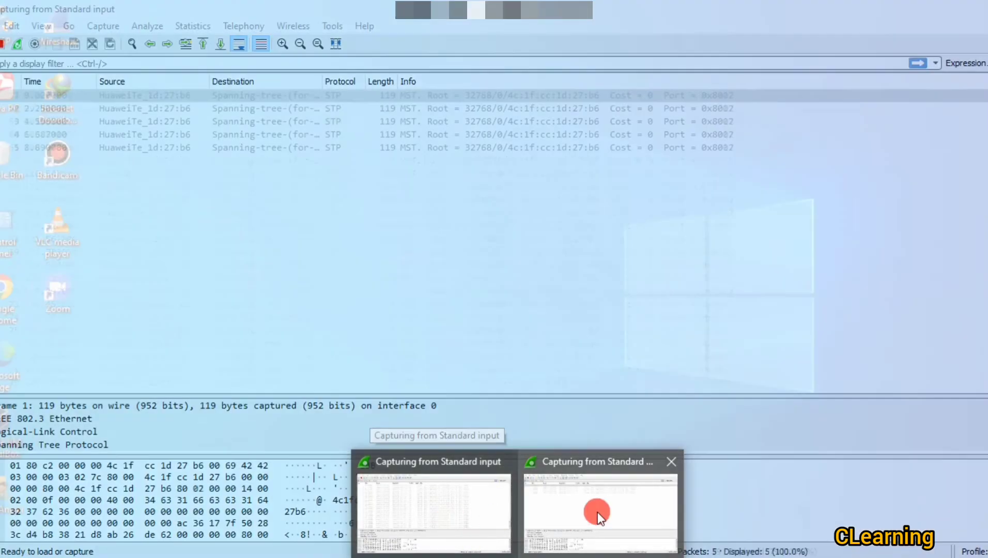
mouse_move(597, 511)
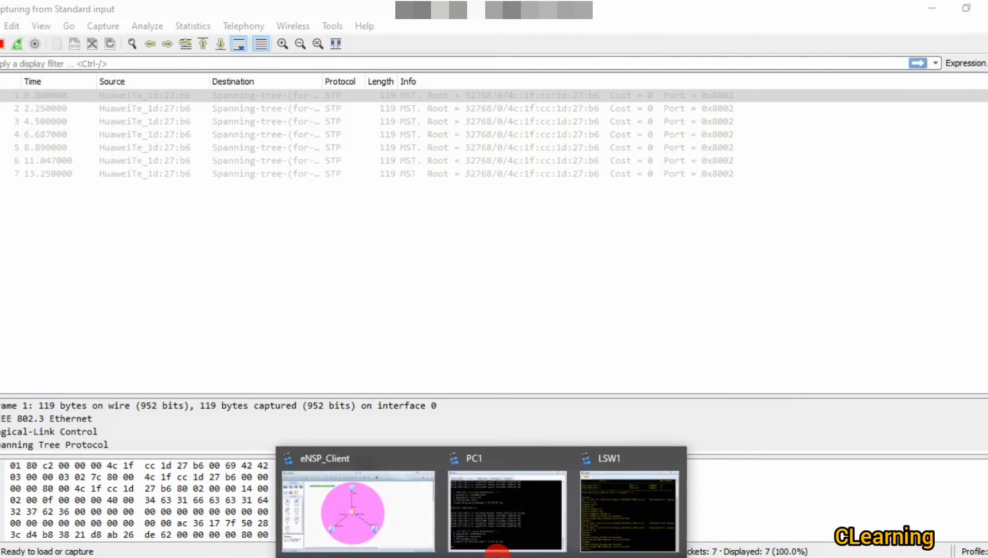
left_click(397, 500)
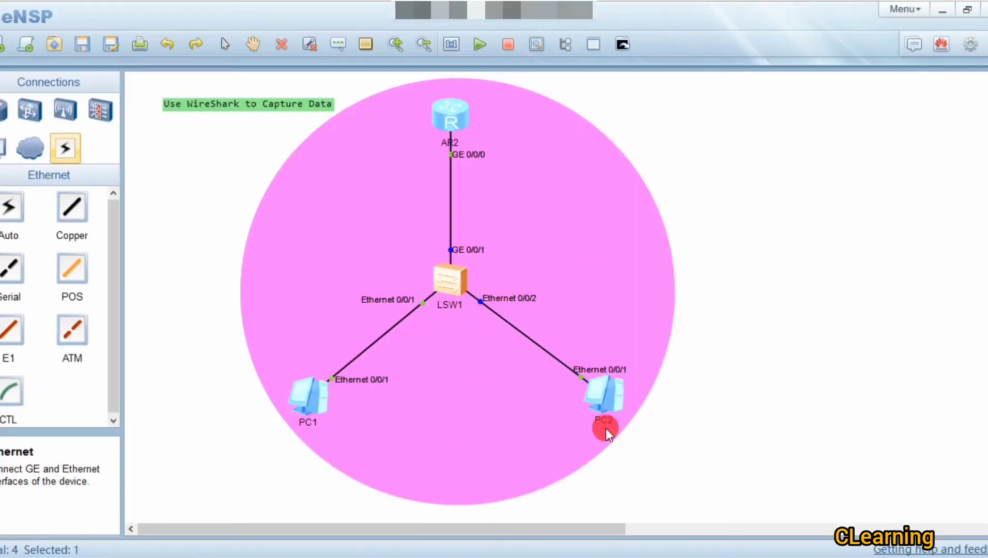
double_click(612, 402)
key("Up")
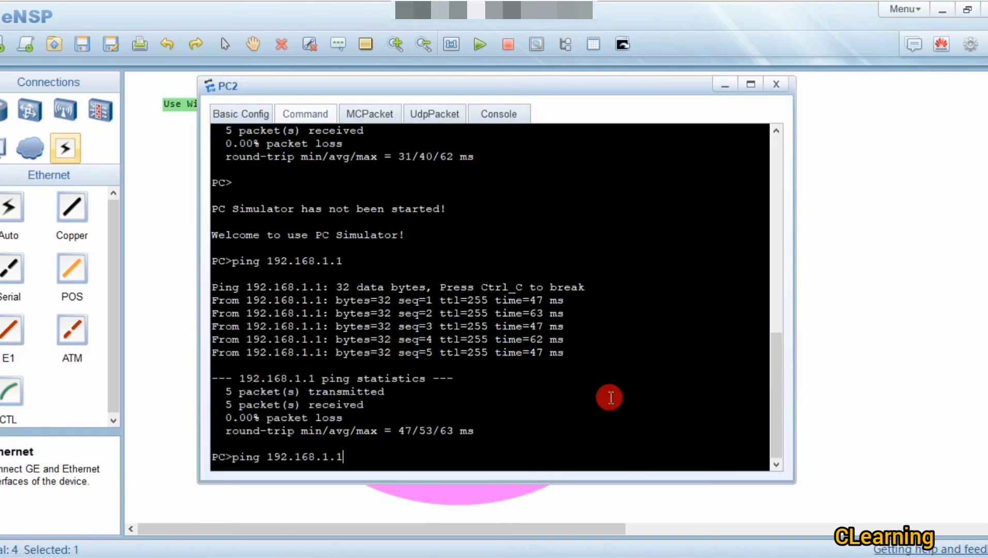
key("Return")
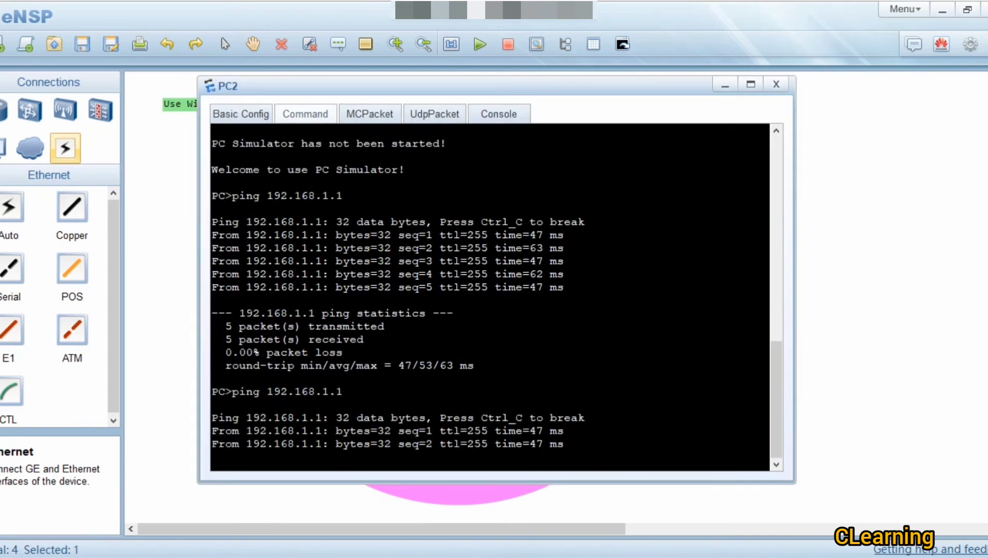
left_click(574, 527)
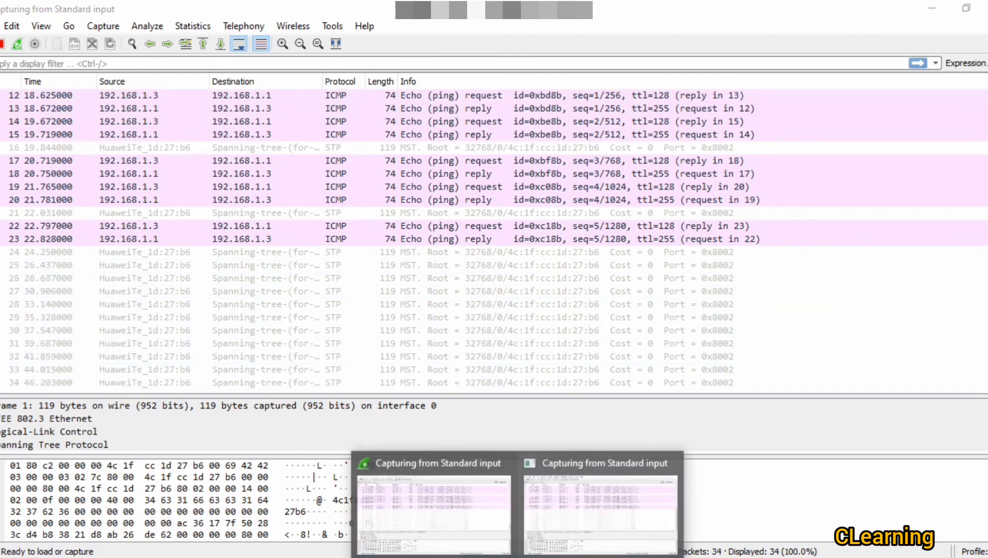
Step: Return to the eNSP topology and clear the highlight on the AR2–LSW1 link
mouse_move(480, 556)
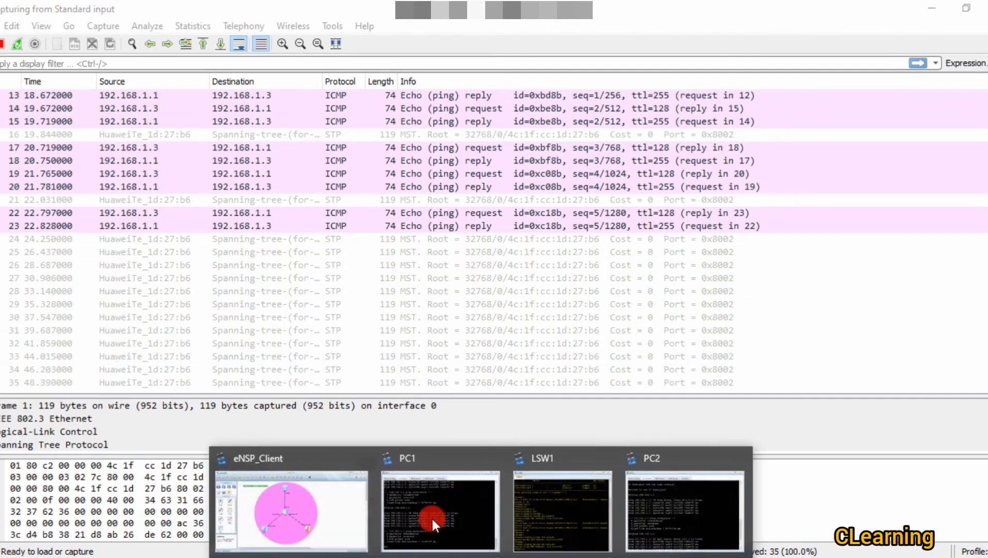
left_click(287, 519)
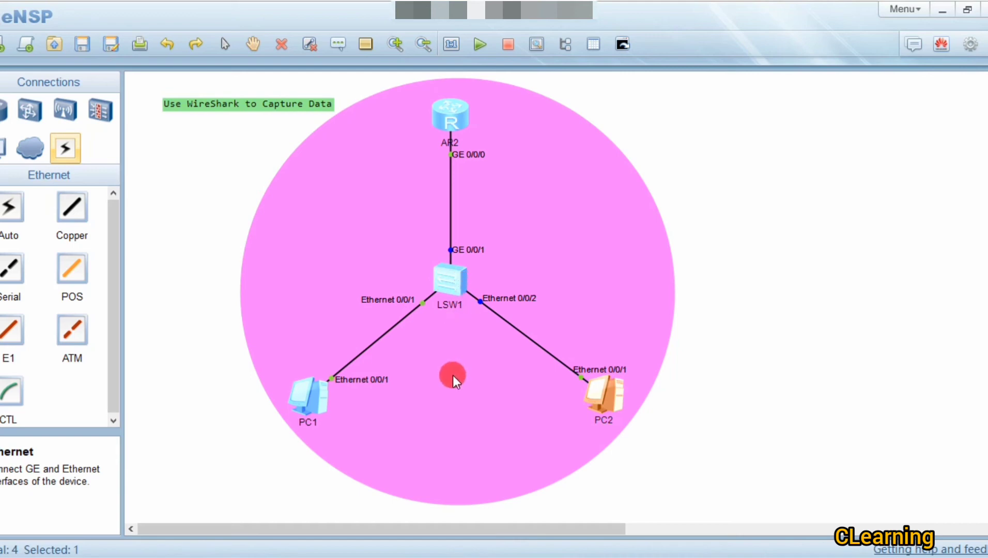
left_click(485, 282)
Step: Close the Ethernet 0/0/2 capture window with Stop and Quit without Saving
mouse_move(516, 556)
left_click(586, 513)
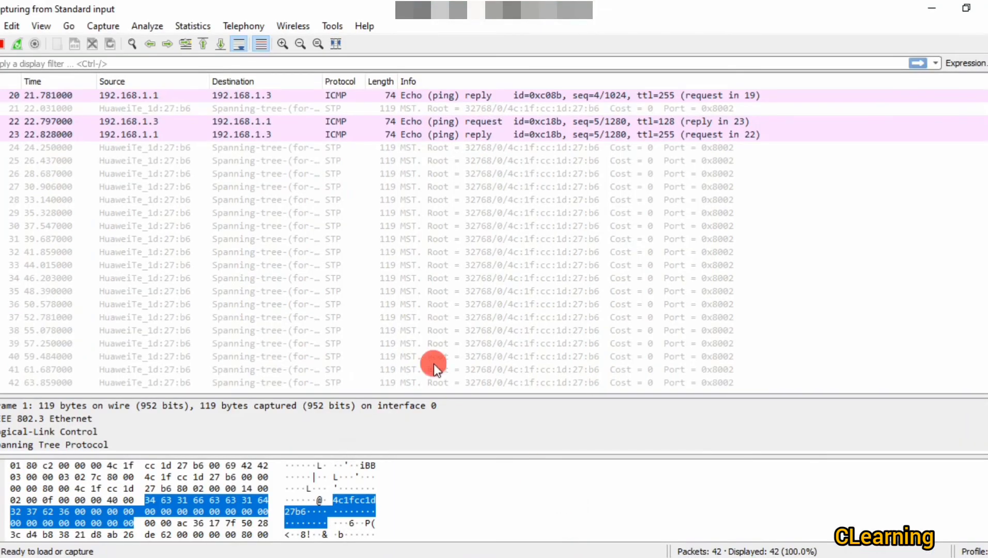
scroll(441, 227, "down", 1)
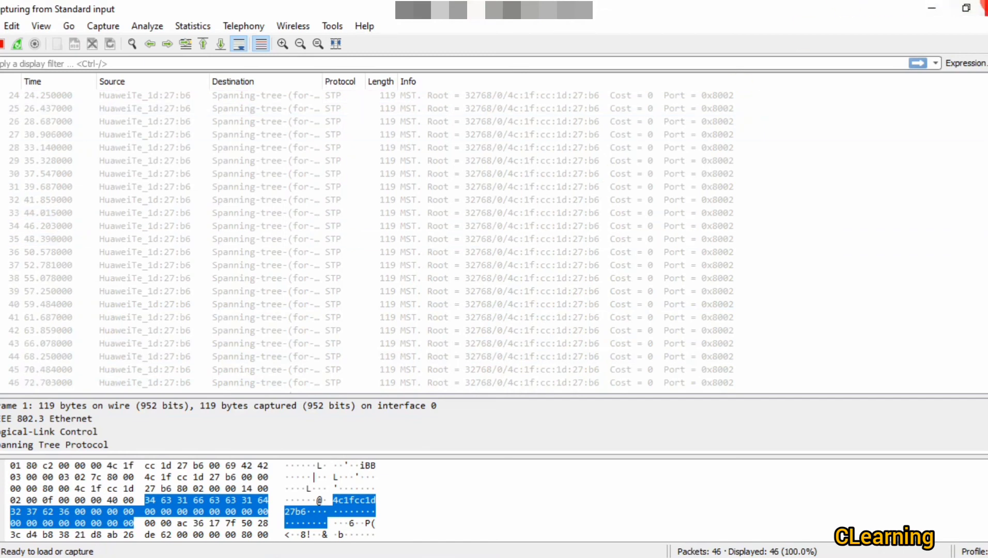
left_click(985, 5)
left_click(578, 300)
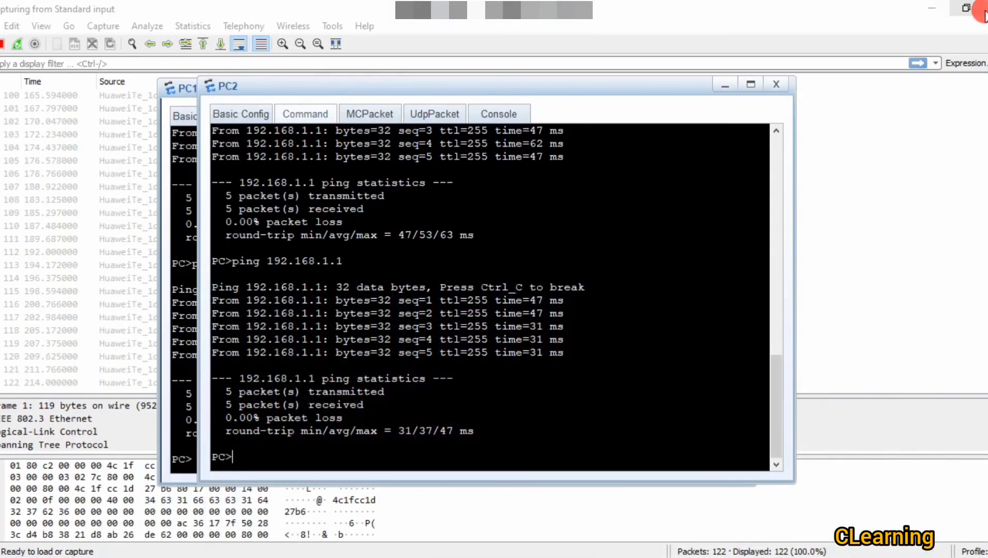
Step: Quit the remaining capture without saving and relaunch Wireshark from the desktop icon
left_click(985, 6)
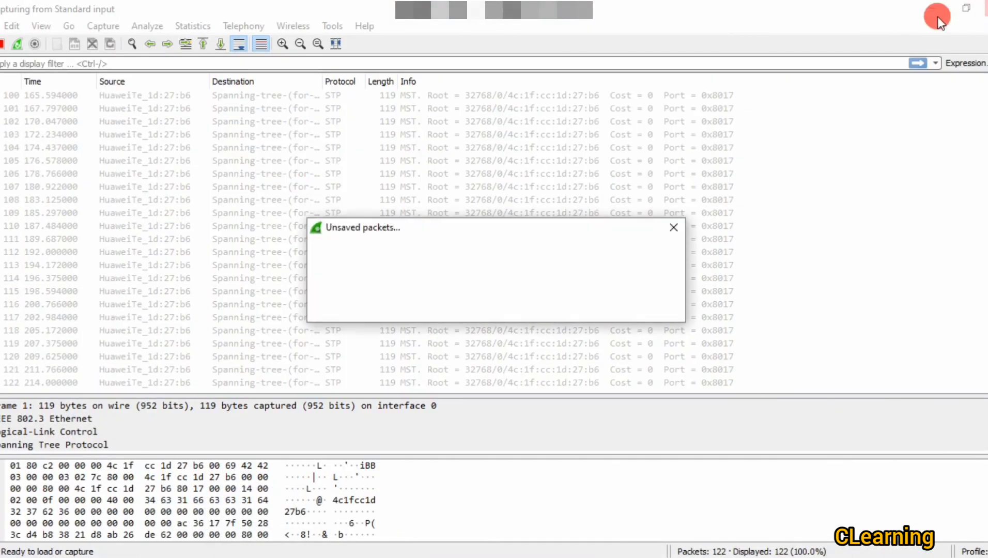
left_click(578, 306)
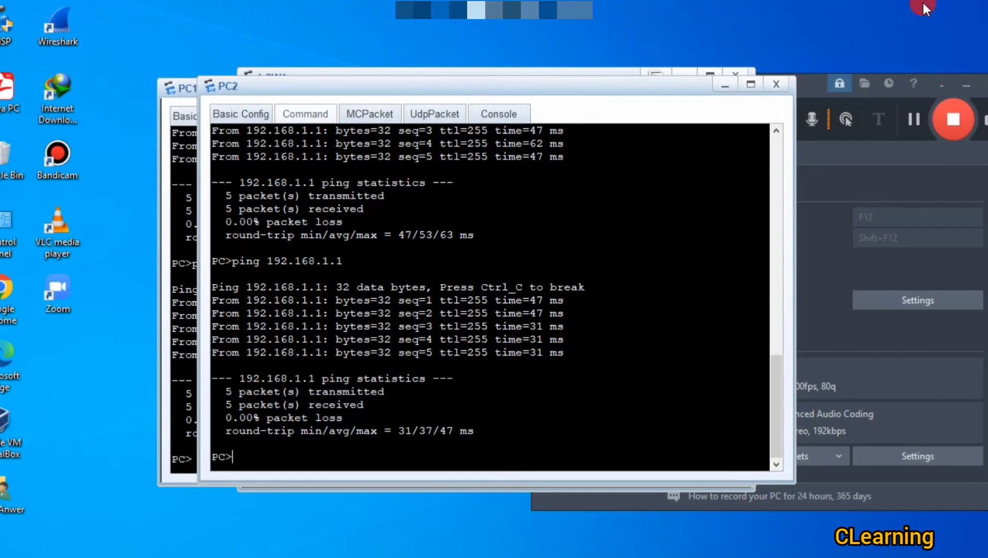
double_click(71, 28)
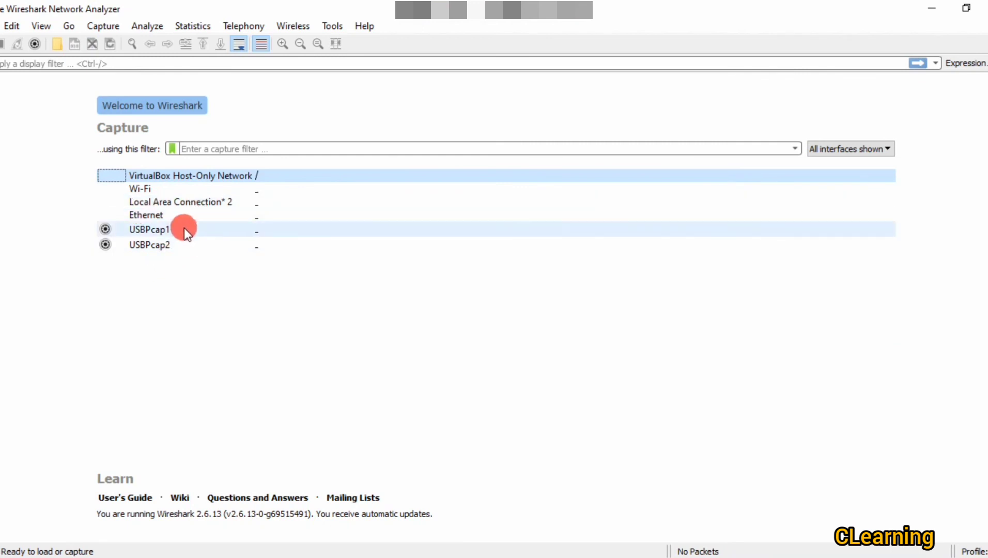
Step: Start a live Wireshark capture on the Wi-Fi interface
left_click(174, 192)
double_click(175, 191)
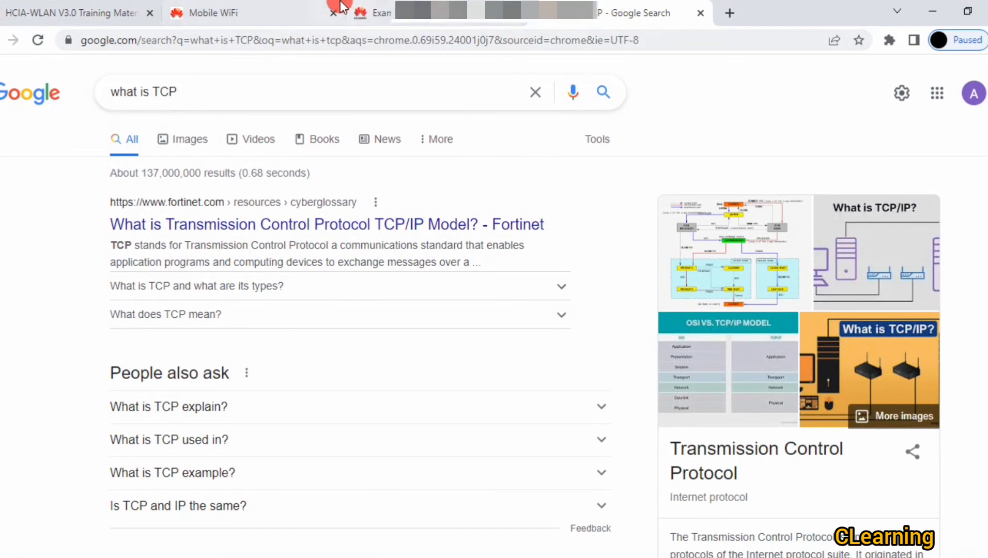
Step: Visit the Mobile WiFi tab, then return to the 'what is TCP' Google results
left_click(269, 10)
left_click(636, 13)
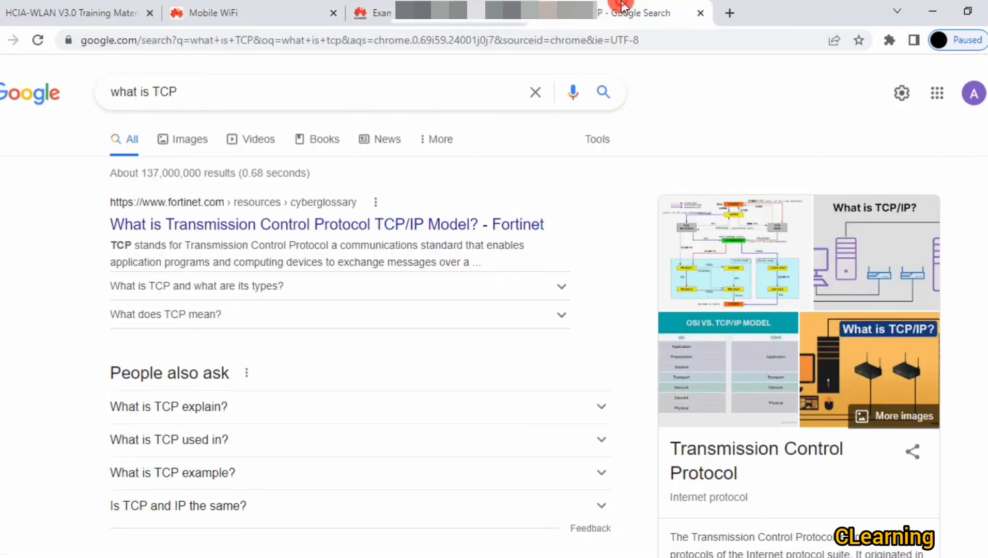